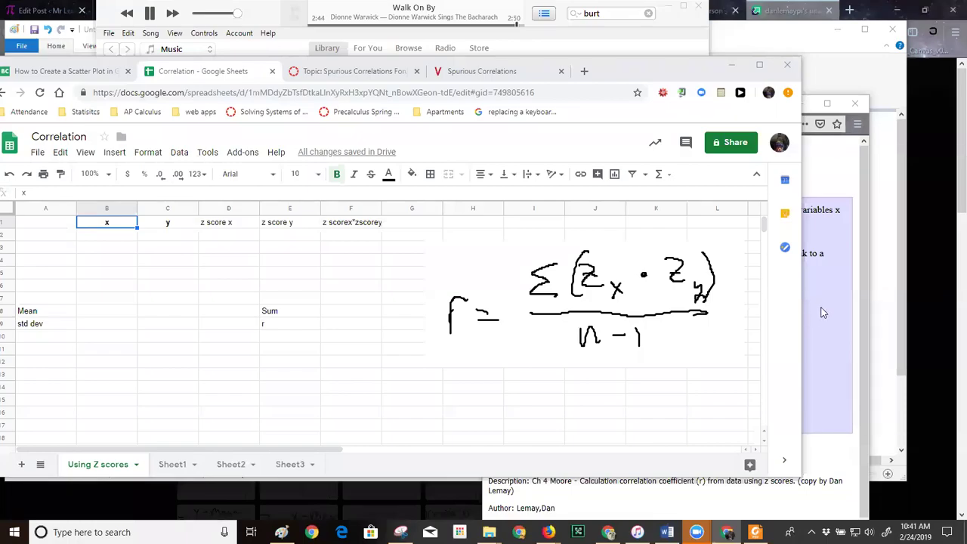
Copy the x and y data table from the MyOpenMath question in Firefox and paste it into the Correlation sheet starting at B1
{"action": "left_click", "coordinate": [825, 313]}
{"action": "left_click", "coordinate": [595, 323]}
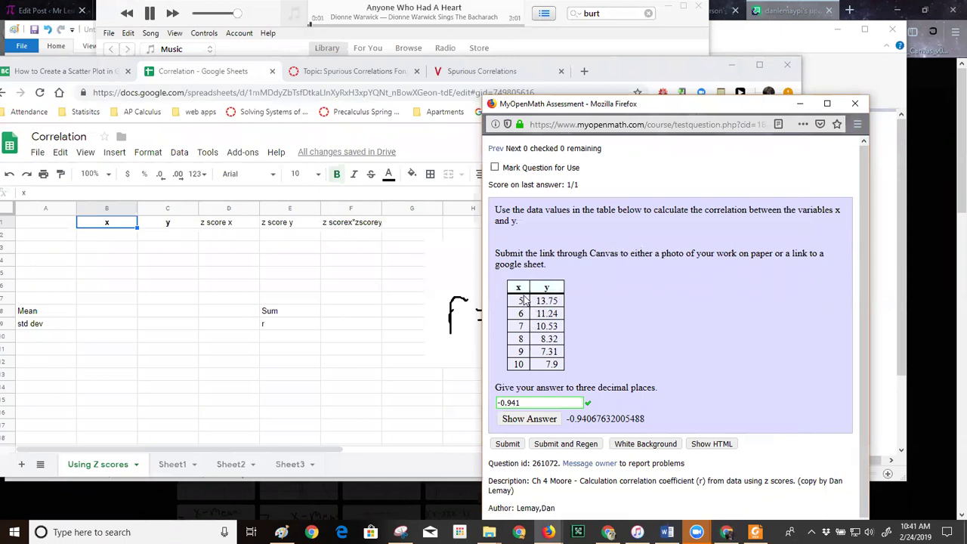
{"action": "left_click", "coordinate": [405, 301]}
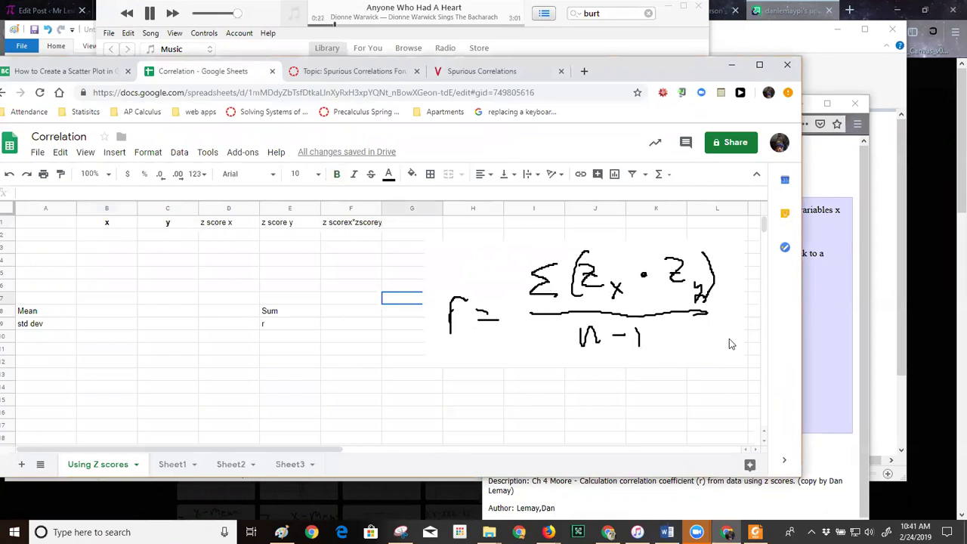
{"action": "left_click", "coordinate": [548, 532]}
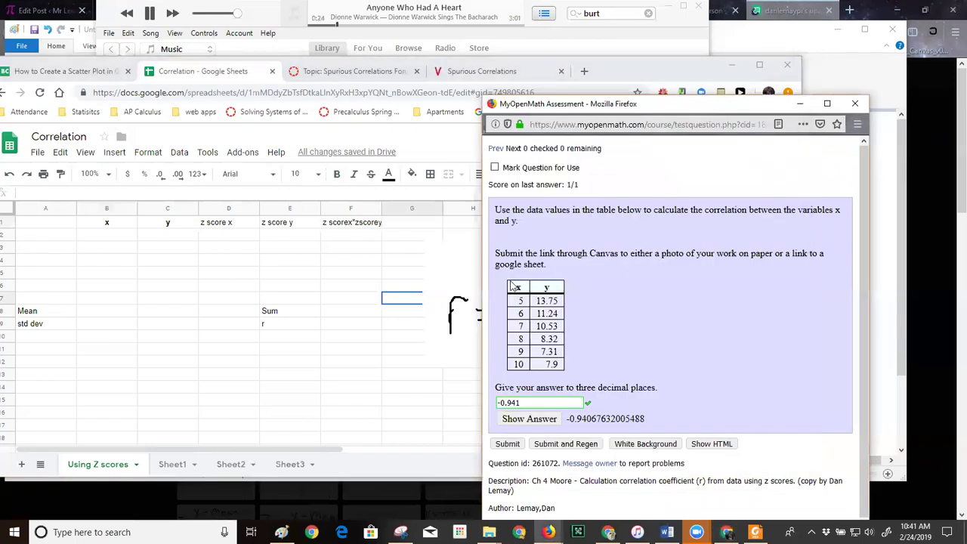
{"action": "left_click_drag", "start_coordinate": [512, 287], "coordinate": [572, 368]}
{"action": "key", "text": "ctrl+c"}
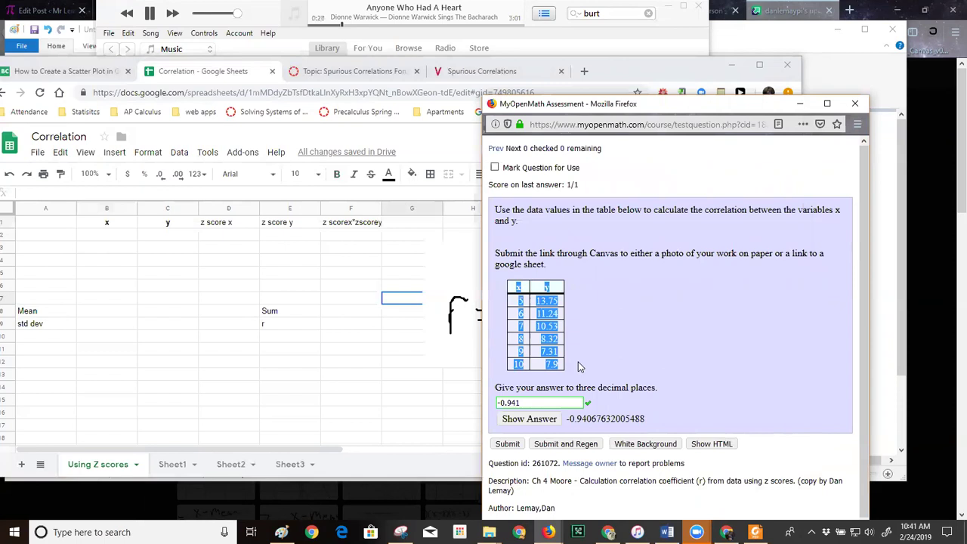
{"action": "left_click", "coordinate": [119, 227]}
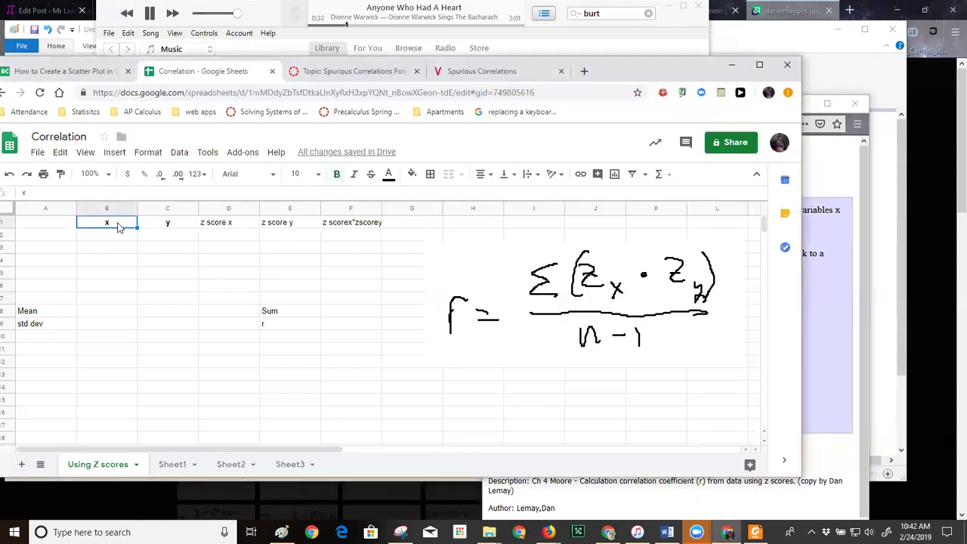
{"action": "key", "text": "ctrl+v"}
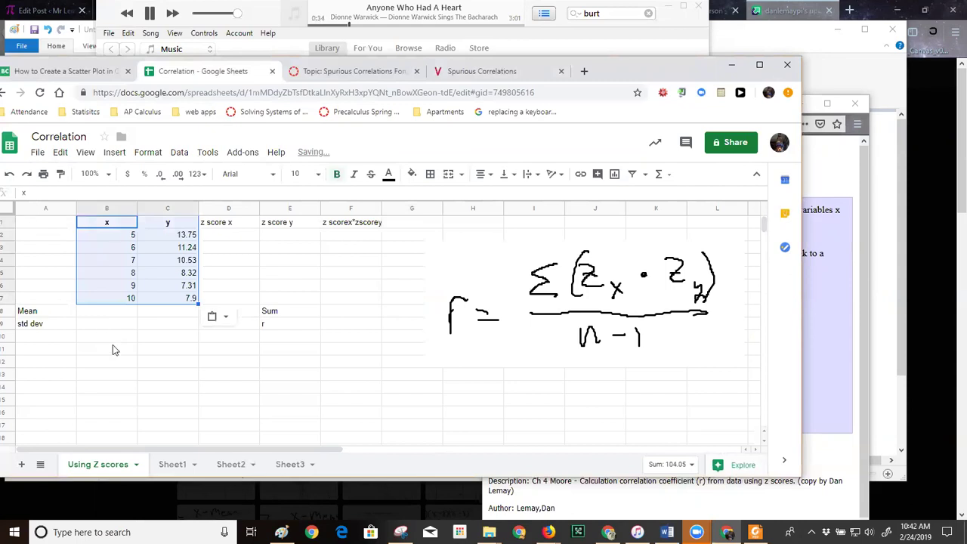
Review the z-score formula in Paint, then calculate the mean of x in B8 with AVERAGE over B2:B7
{"action": "left_click", "coordinate": [117, 316]}
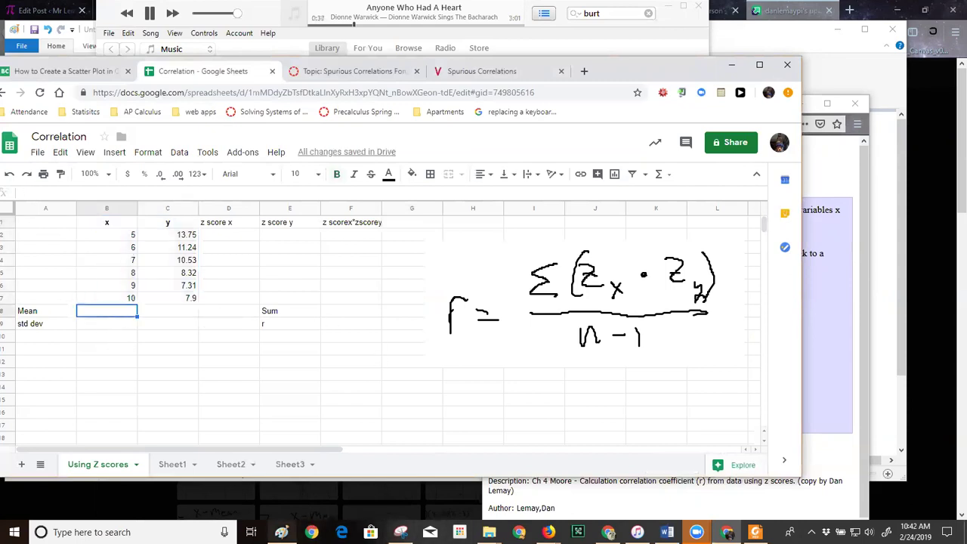
{"action": "left_click", "coordinate": [282, 532]}
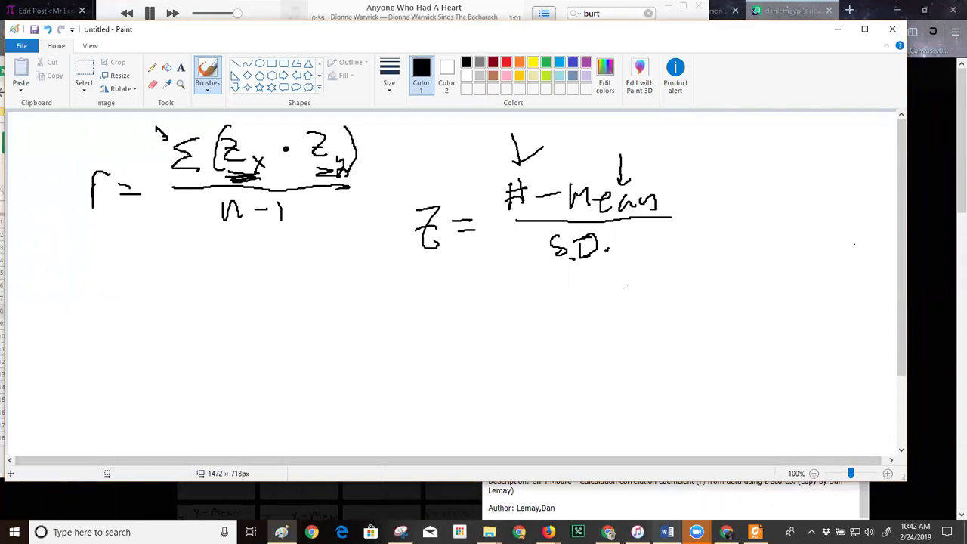
{"action": "left_click", "coordinate": [727, 532]}
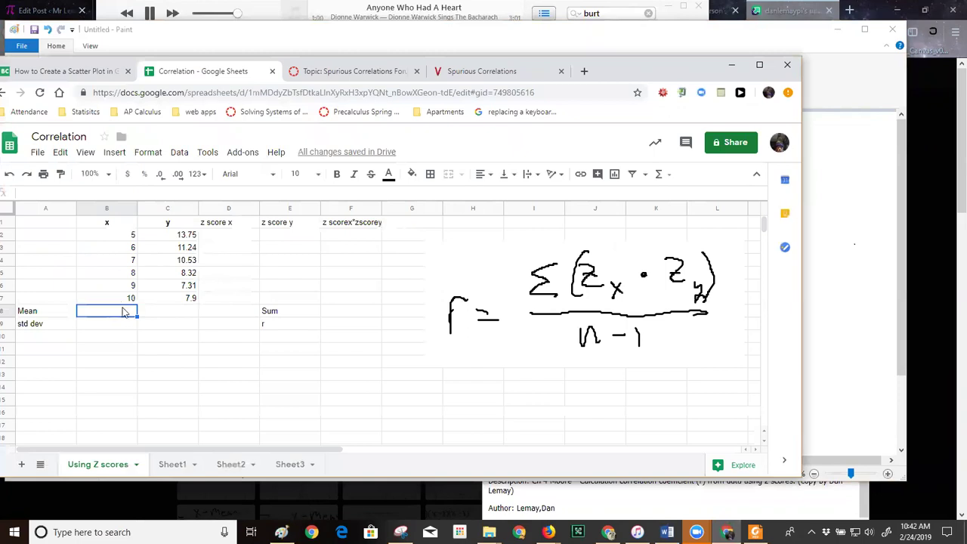
{"action": "type", "text": "=av"}
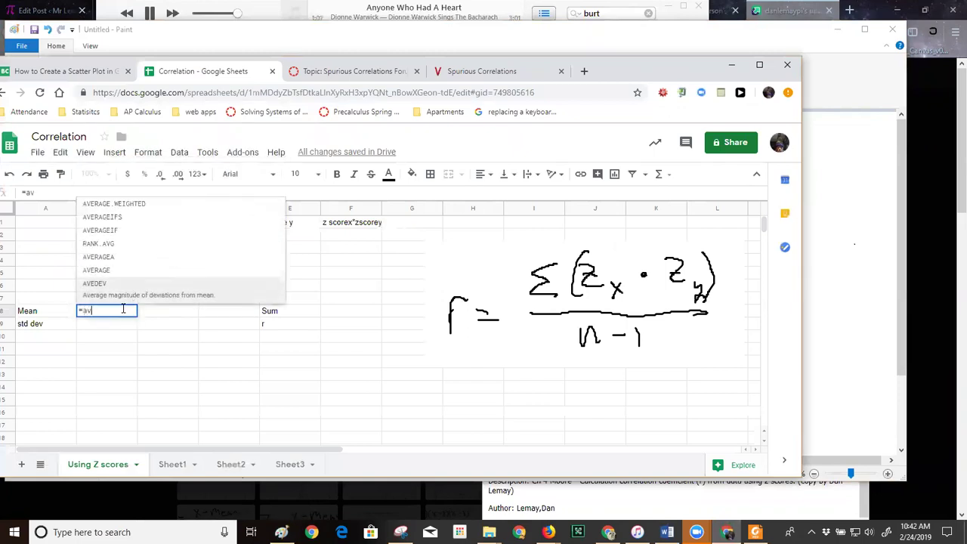
{"action": "left_click", "coordinate": [123, 280]}
{"action": "left_click_drag", "start_coordinate": [133, 234], "coordinate": [132, 298]}
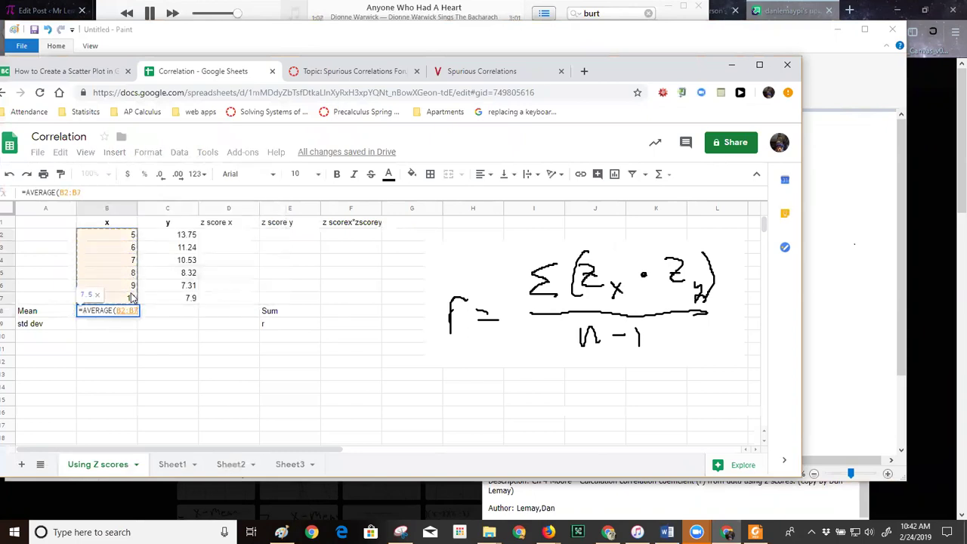
{"action": "key", "text": "Return"}
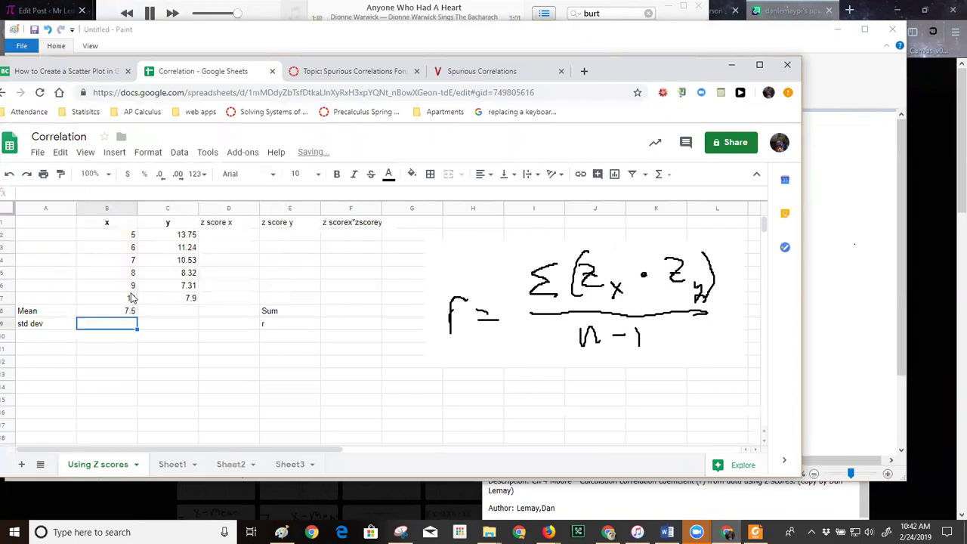
Calculate the standard deviation of the x values in B9 using STDEV over B2:B7
{"action": "type", "text": "=st"}
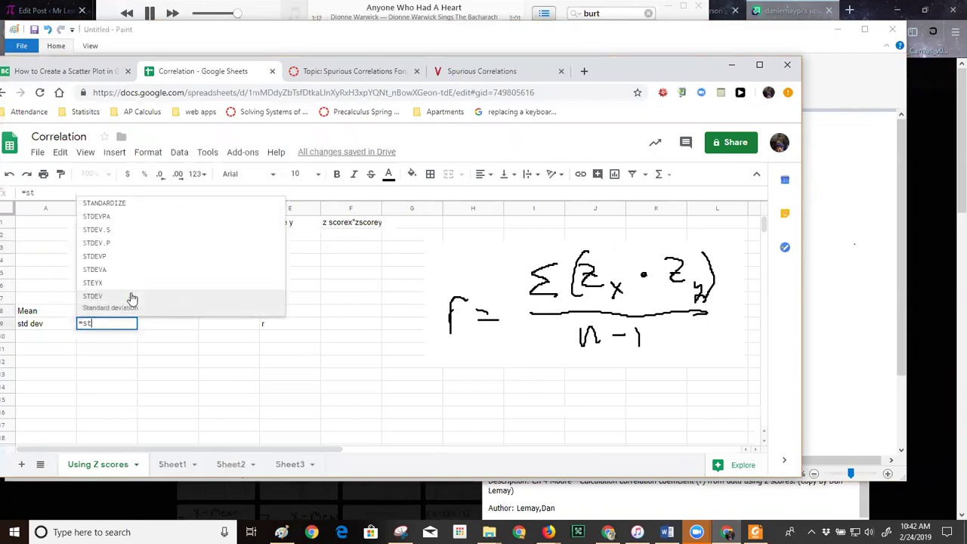
{"action": "left_click", "coordinate": [117, 303]}
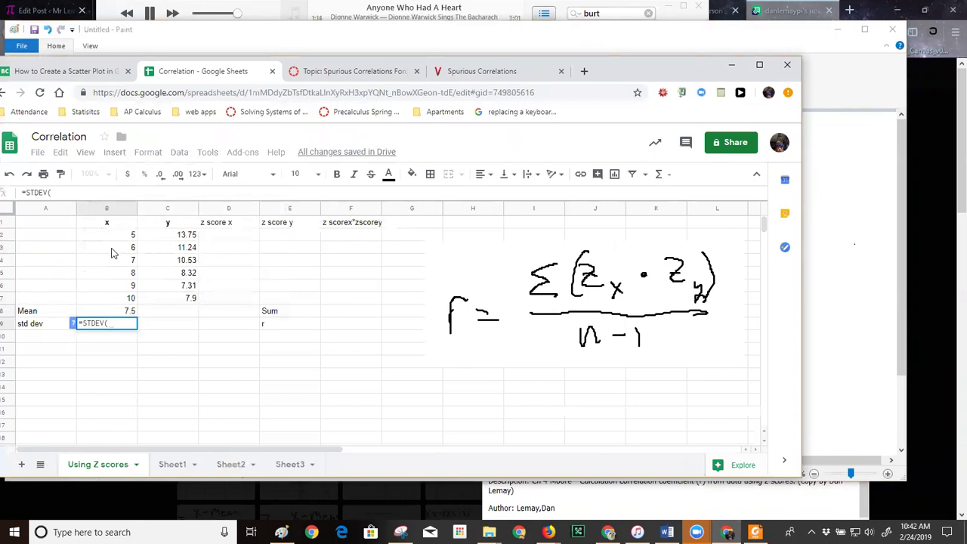
{"action": "left_click_drag", "start_coordinate": [117, 239], "coordinate": [113, 303]}
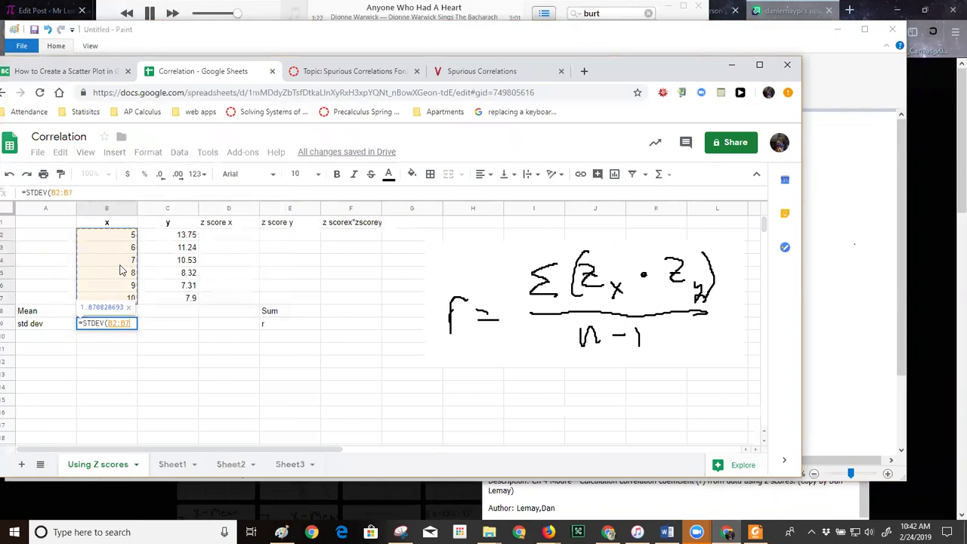
{"action": "key", "text": "Return"}
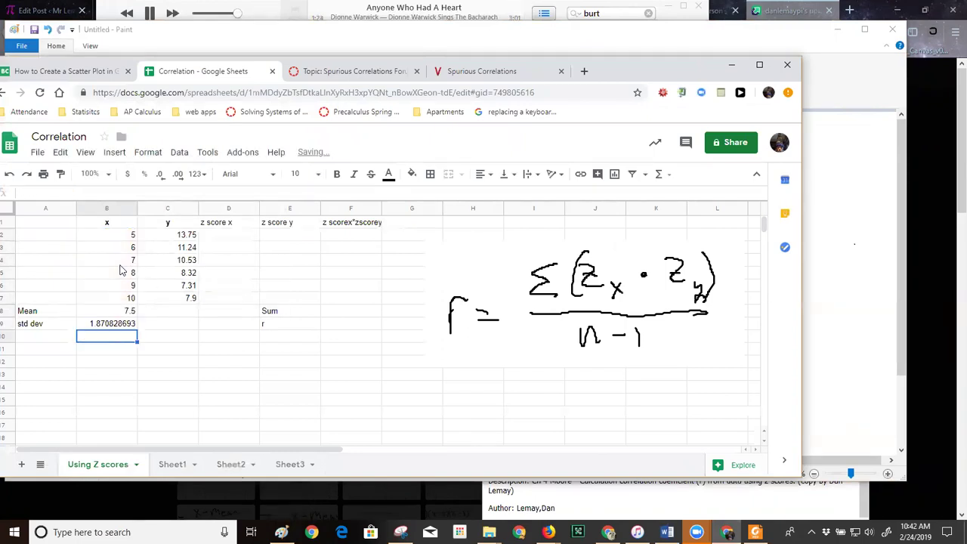
Fill the mean and standard deviation formulas from B8:B9 across into column C and inspect the y mean formula
{"action": "left_click", "coordinate": [171, 313]}
{"action": "left_click", "coordinate": [127, 313]}
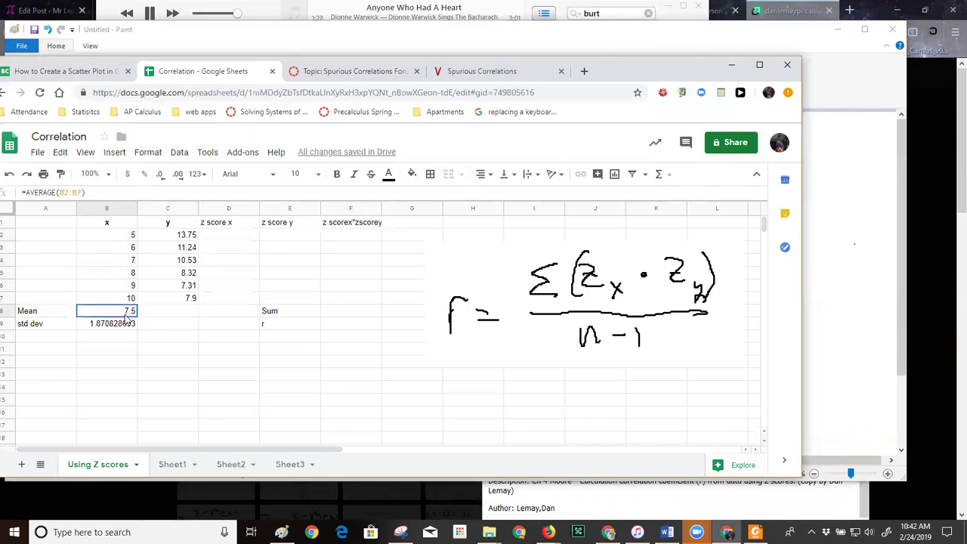
{"action": "left_click_drag", "start_coordinate": [127, 313], "coordinate": [159, 331]}
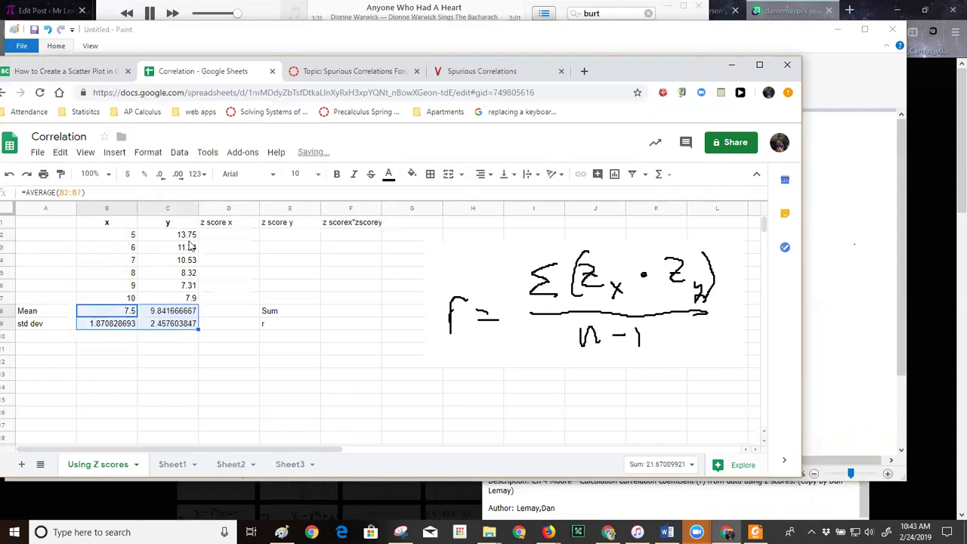
{"action": "left_click", "coordinate": [175, 315]}
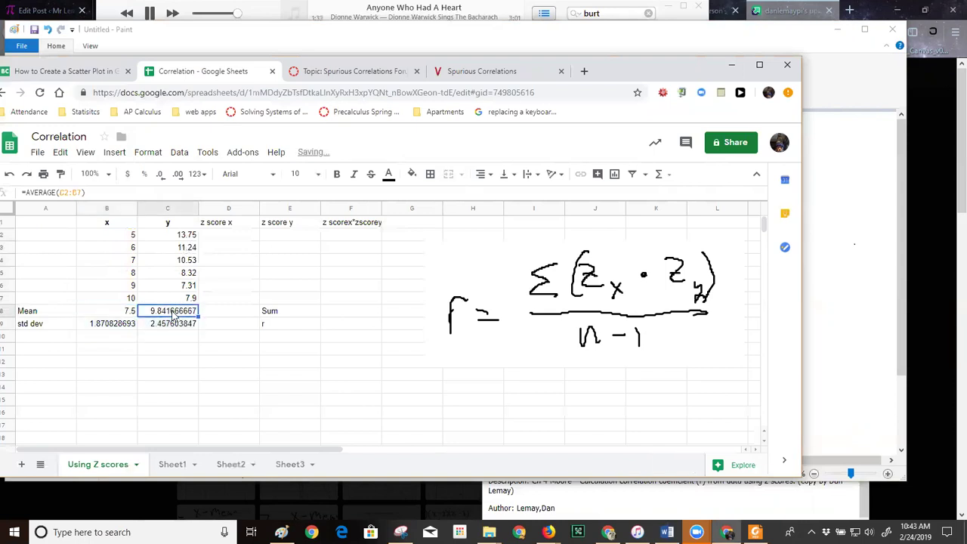
{"action": "left_click", "coordinate": [117, 193]}
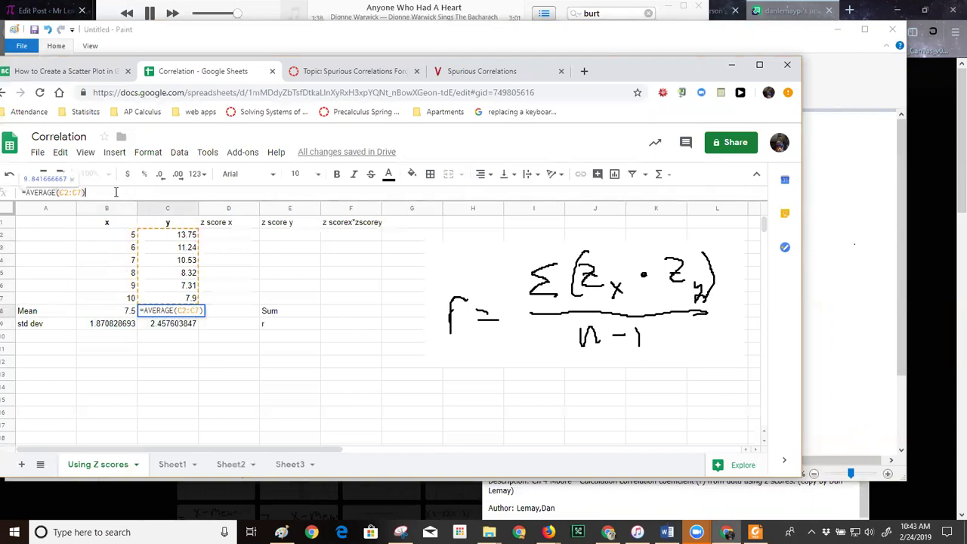
{"action": "left_click", "coordinate": [126, 368]}
Repeat the fill of B8:B9 into C8:C9 and check the resulting formulas for y
{"action": "left_click_drag", "start_coordinate": [122, 314], "coordinate": [125, 331]}
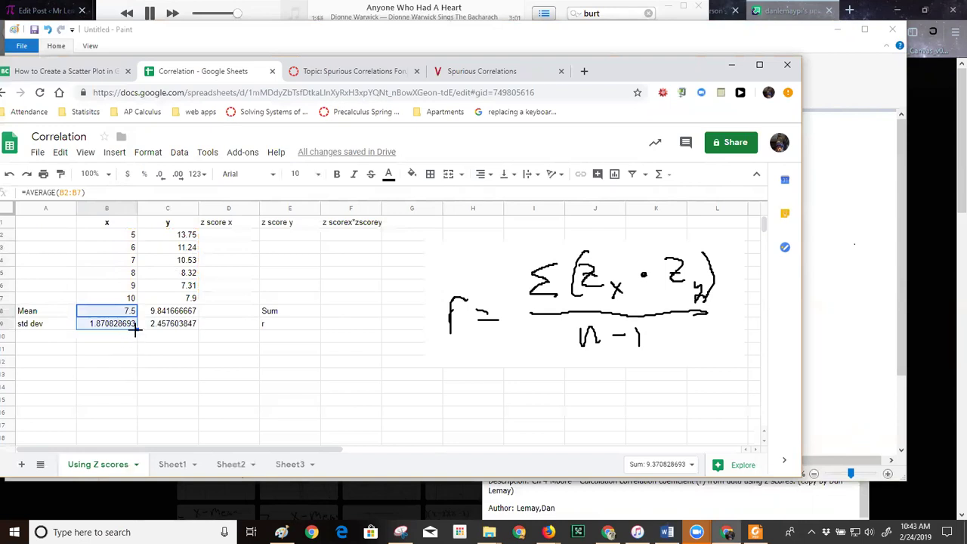
{"action": "left_click_drag", "start_coordinate": [136, 328], "coordinate": [179, 346]}
{"action": "left_click", "coordinate": [179, 346]}
{"action": "left_click", "coordinate": [180, 323]}
{"action": "left_click", "coordinate": [182, 310]}
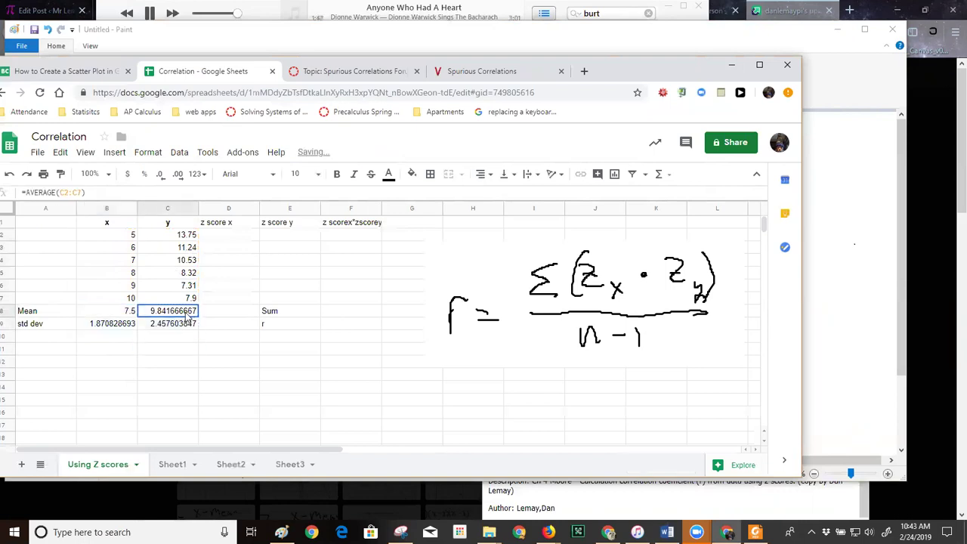
Enter the formula =(B2-7.5)/1.8708 in D2 to calculate the z score of the first x value
{"action": "left_click", "coordinate": [236, 240]}
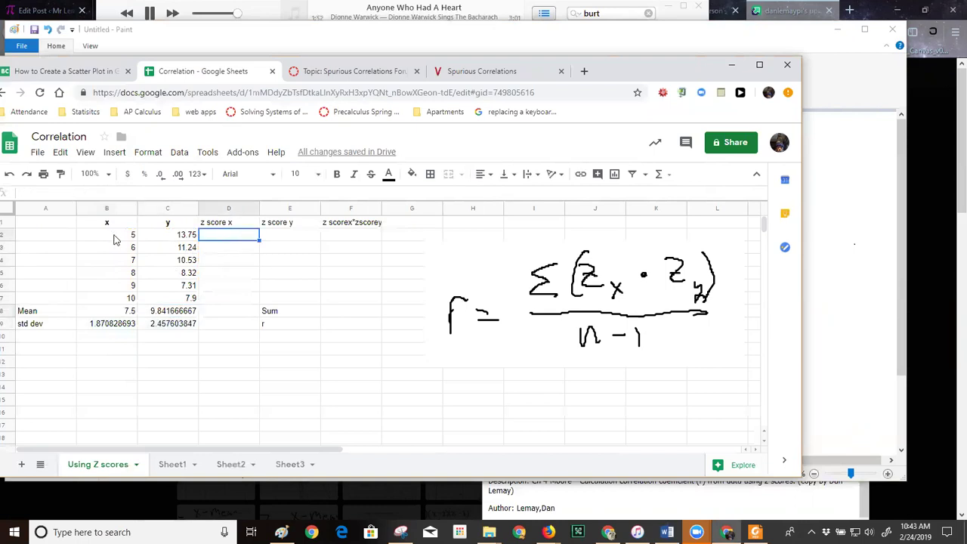
{"action": "type", "text": "="}
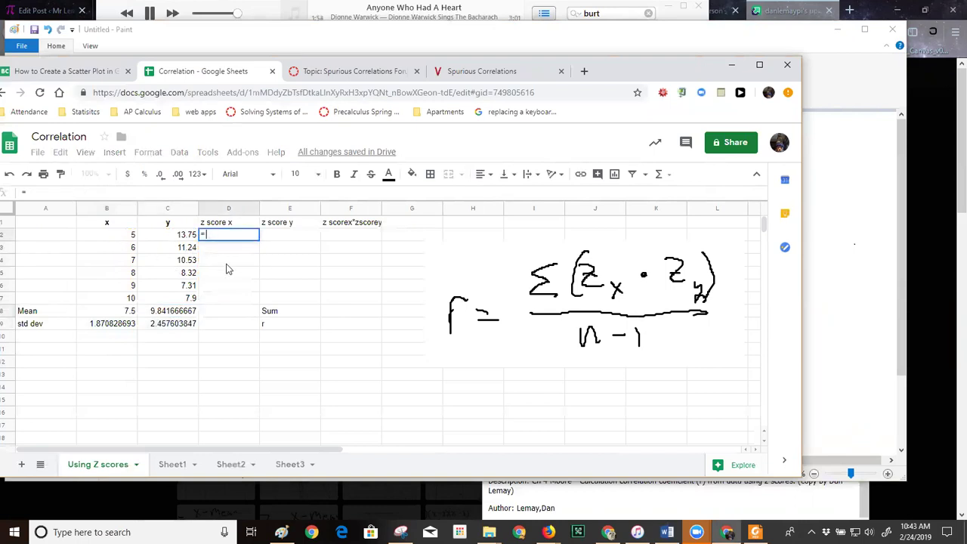
{"action": "type", "text": "("}
{"action": "left_click", "coordinate": [121, 235]}
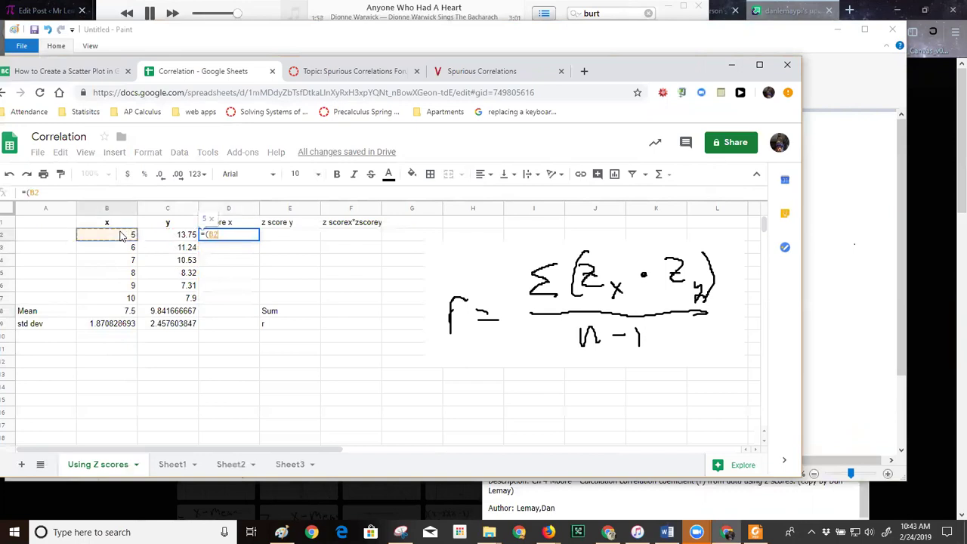
{"action": "type", "text": "-"}
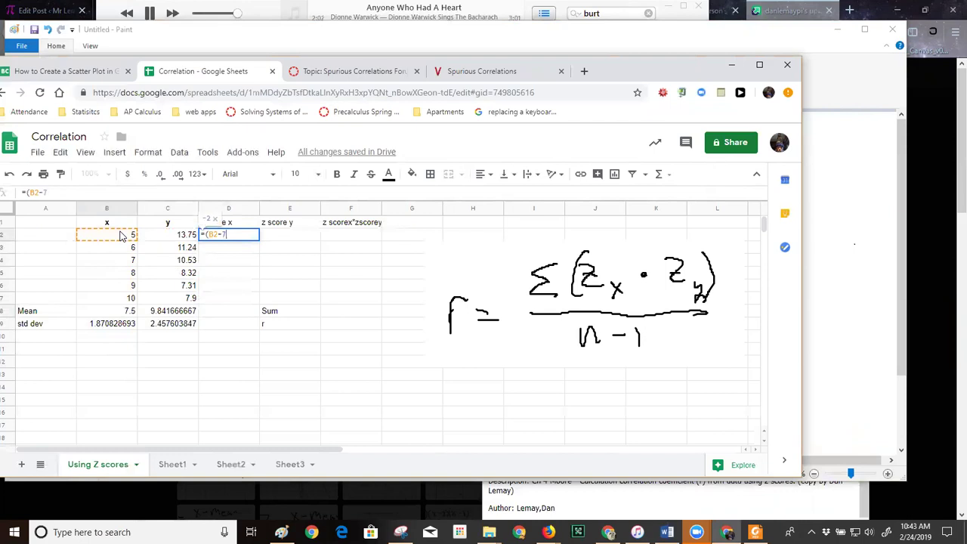
{"action": "type", "text": "7.5)"}
{"action": "type", "text": "/"}
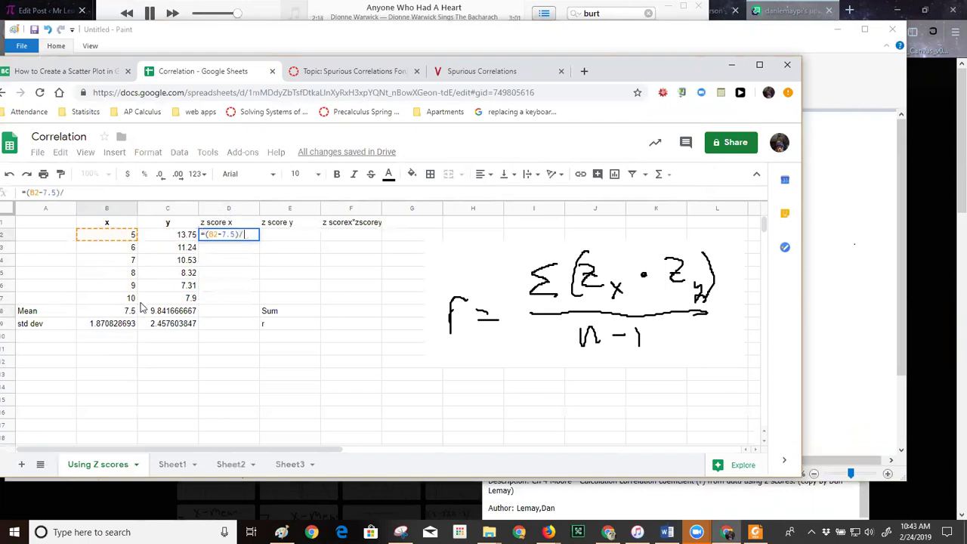
{"action": "type", "text": "1."}
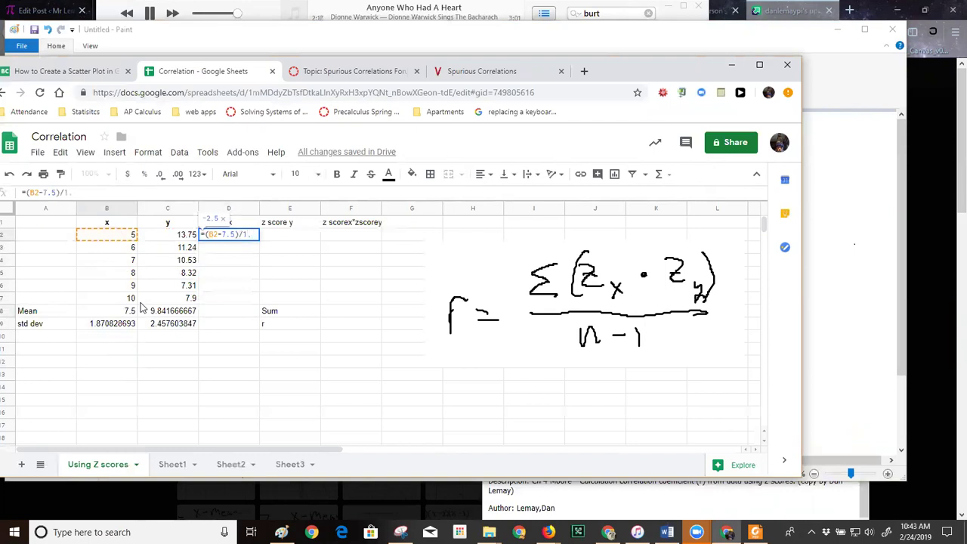
{"action": "type", "text": "87"}
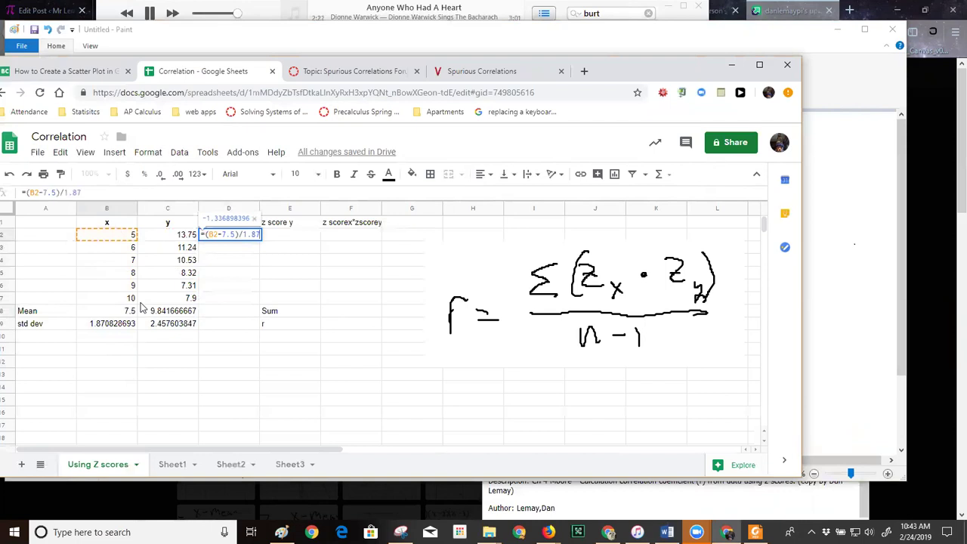
{"action": "type", "text": "08"}
{"action": "key", "text": "Return"}
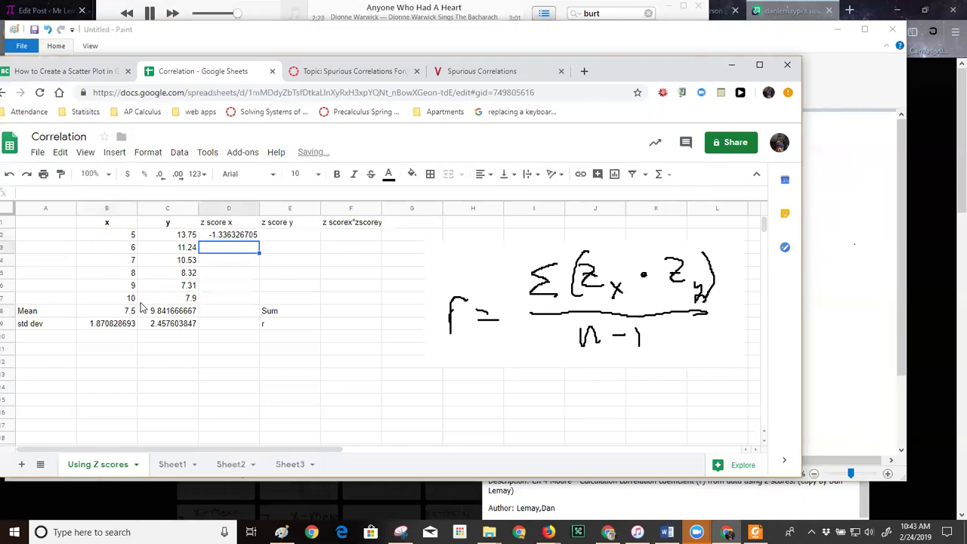
Enter the formula =(C2-9.842)/2.458 in E2 to calculate the z score of the first y value
{"action": "left_click", "coordinate": [314, 230]}
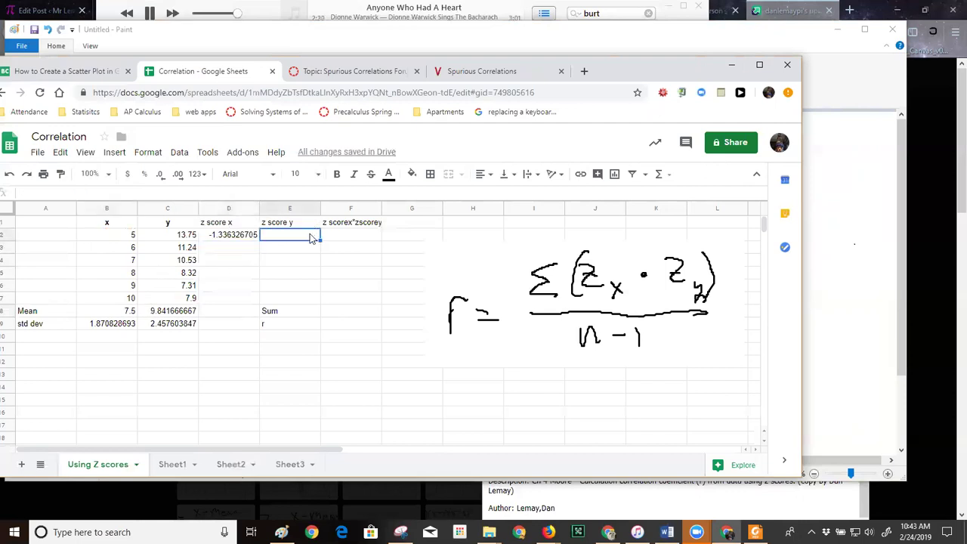
{"action": "type", "text": "=("}
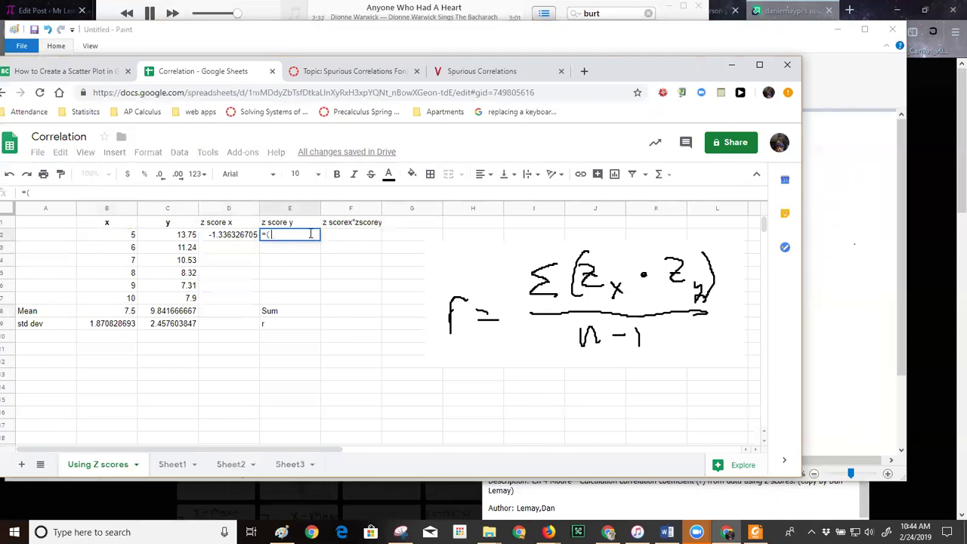
{"action": "left_click", "coordinate": [187, 238]}
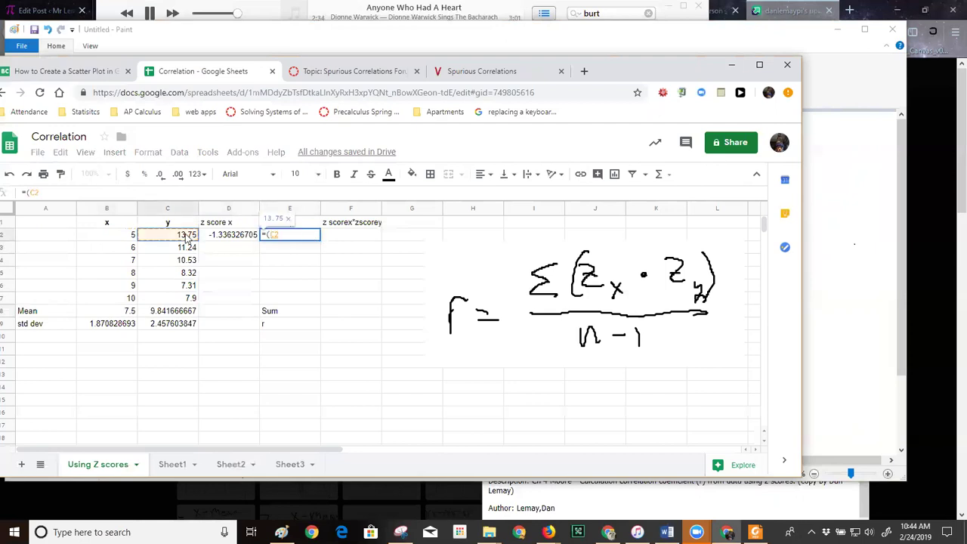
{"action": "type", "text": "-9.8"}
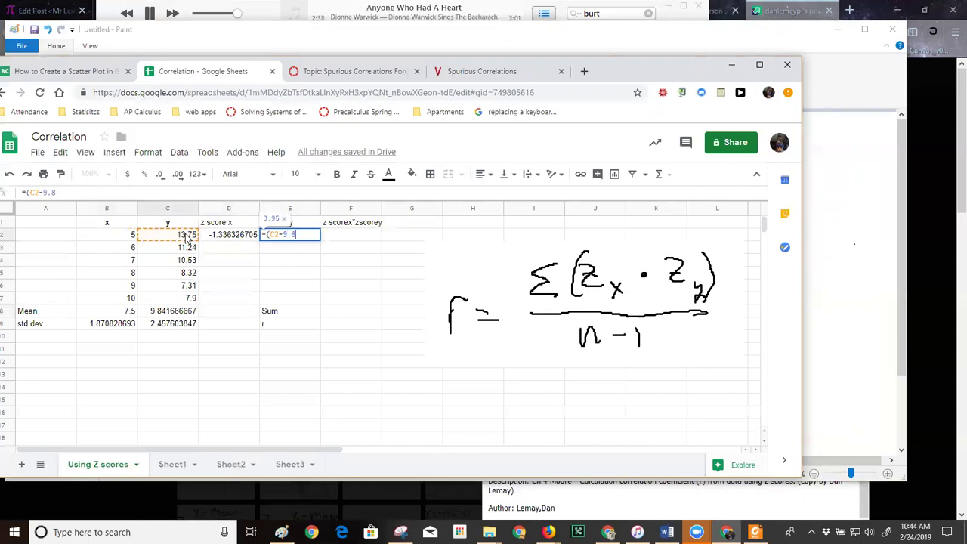
{"action": "type", "text": "42)/"}
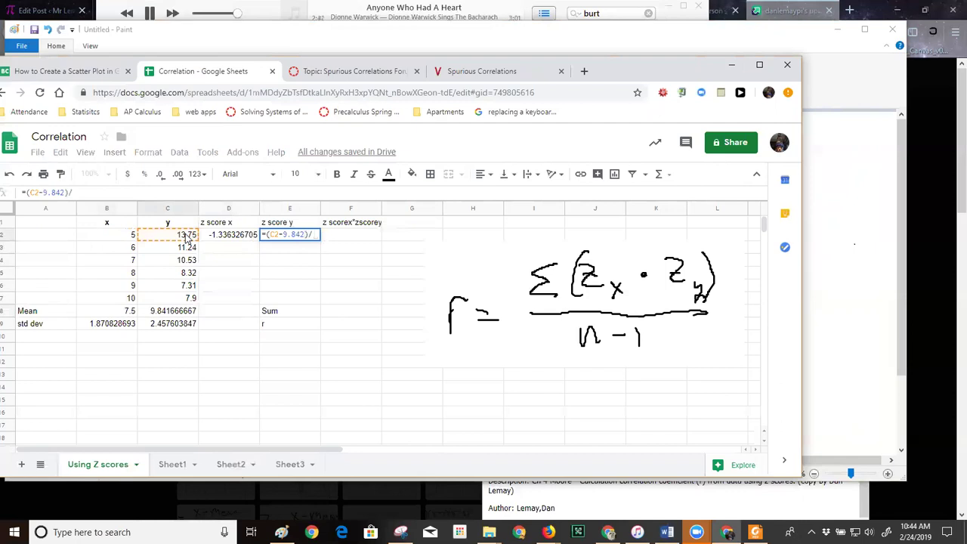
{"action": "type", "text": "2."}
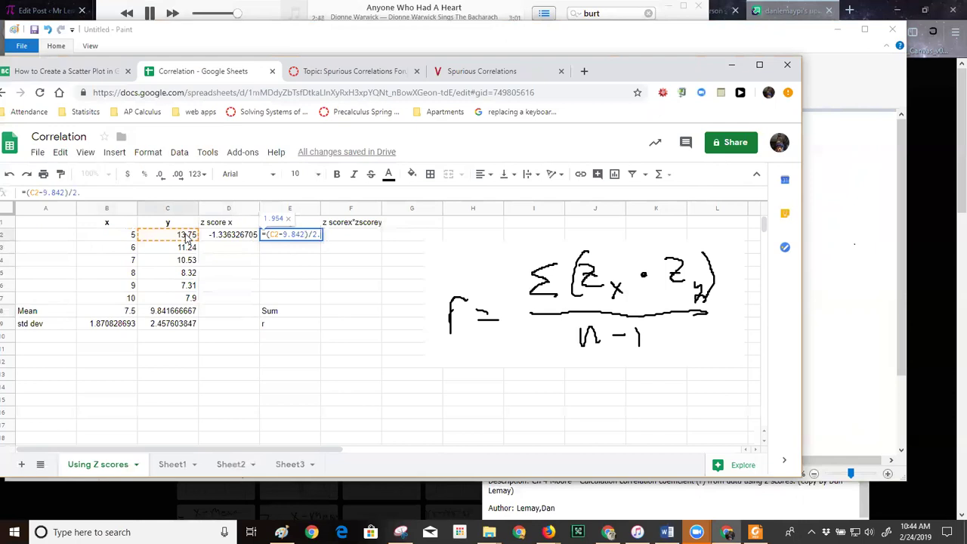
{"action": "type", "text": "458"}
{"action": "key", "text": "Return"}
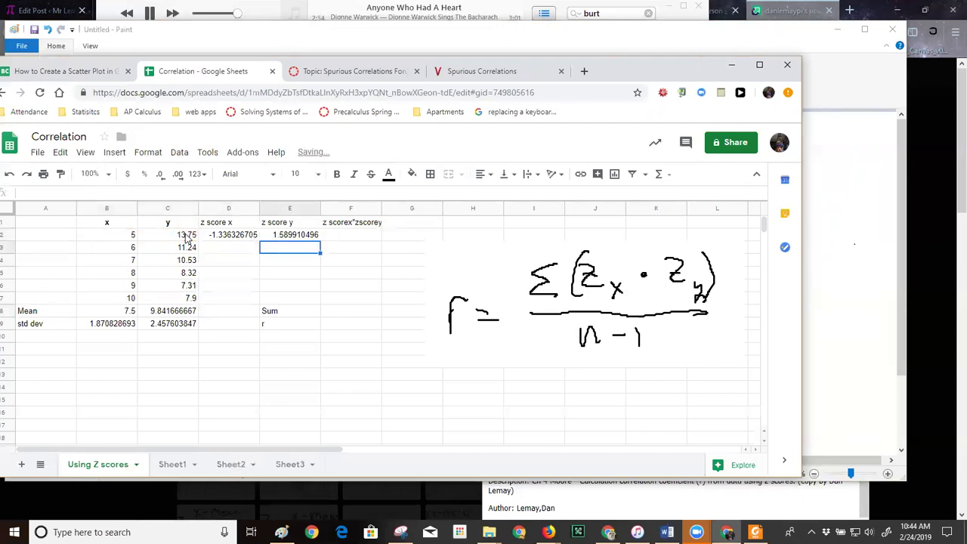
Enter the formula =D2*E2 in F2 to multiply the first pair of z scores
{"action": "left_click", "coordinate": [349, 237]}
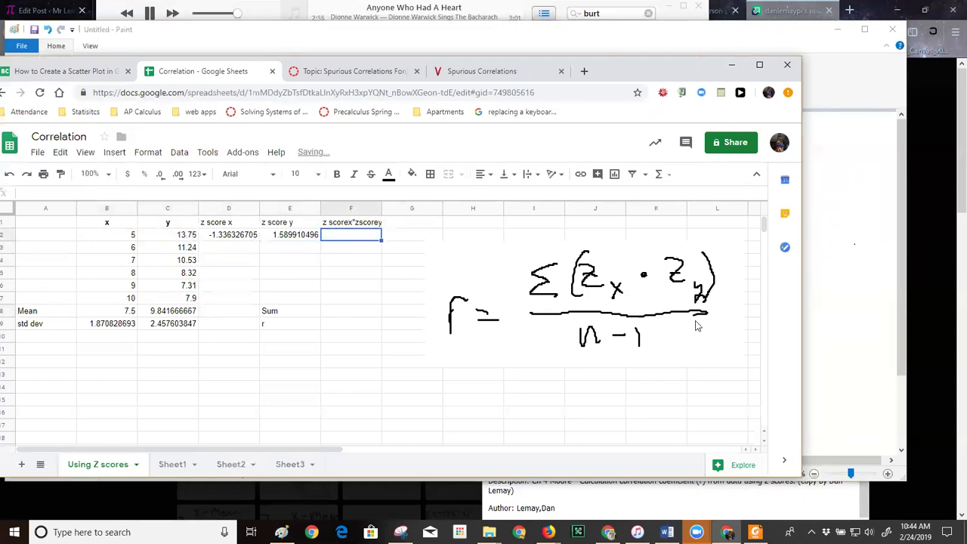
{"action": "type", "text": "="}
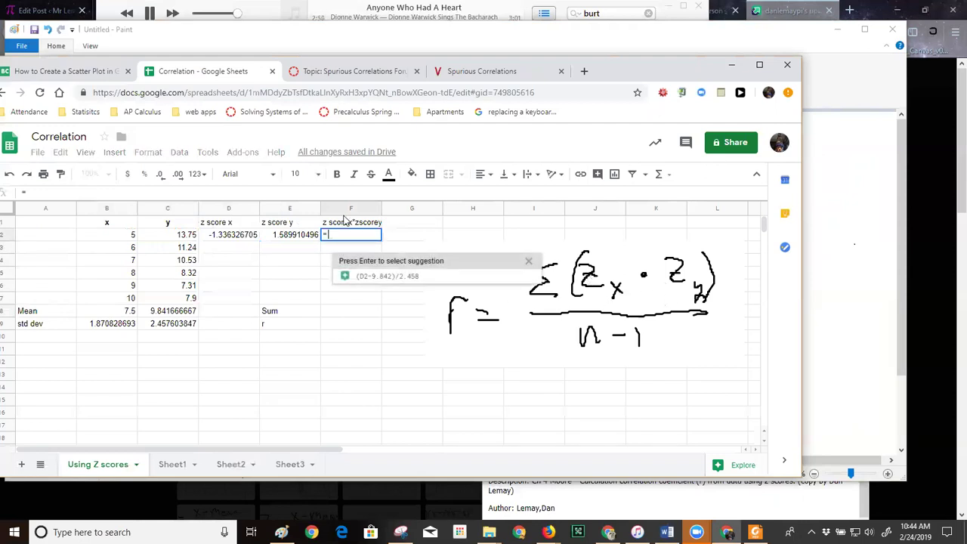
{"action": "left_click", "coordinate": [241, 237]}
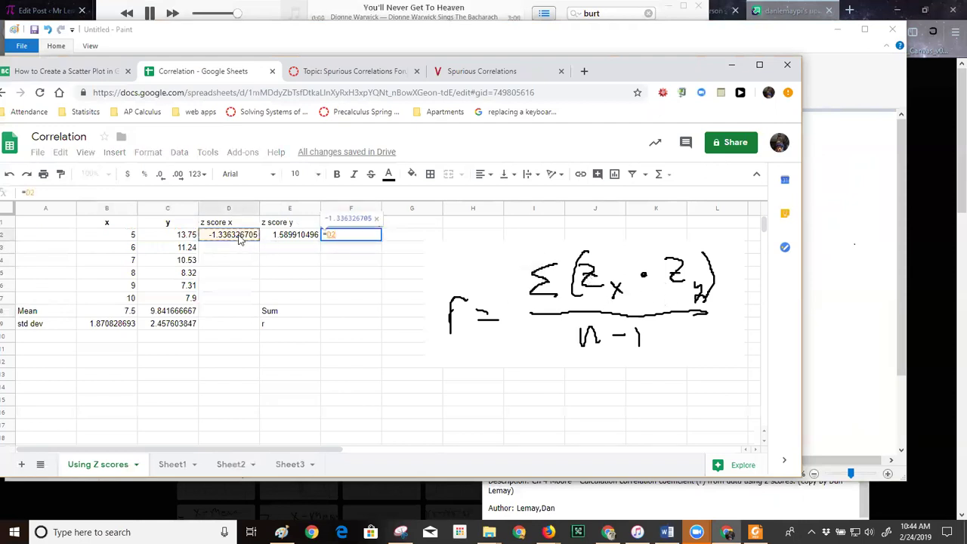
{"action": "type", "text": "*"}
{"action": "left_click", "coordinate": [283, 221]}
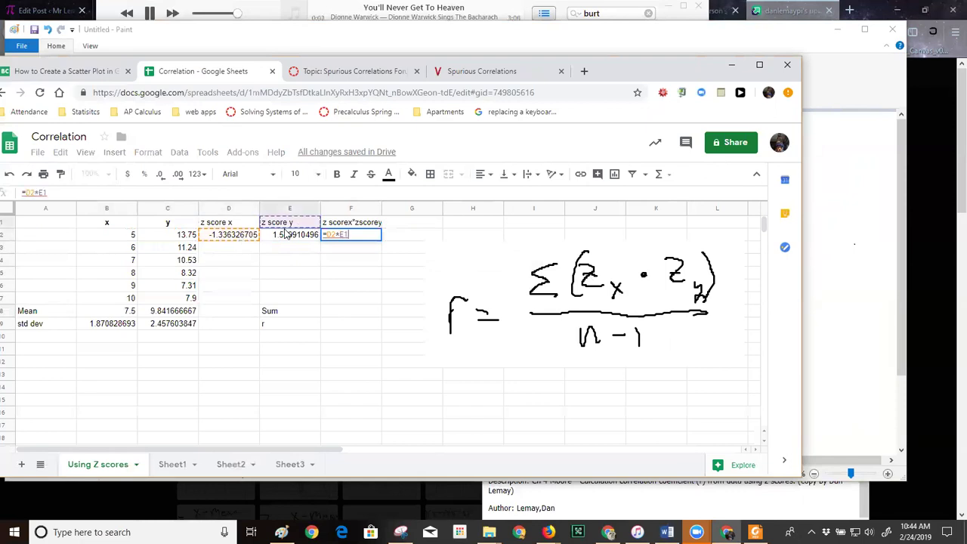
{"action": "left_click", "coordinate": [288, 237]}
{"action": "key", "text": "Return"}
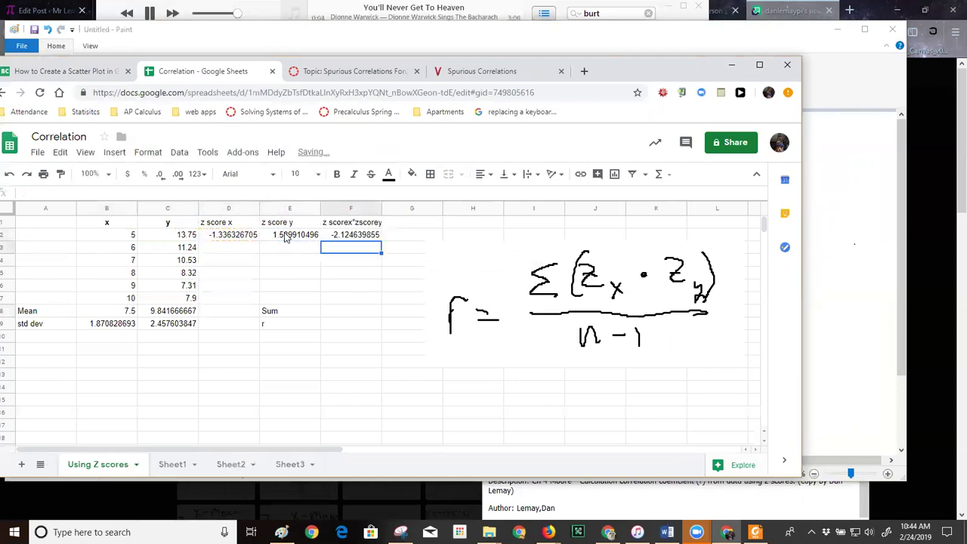
Fill the z score and product formulas from D2:F2 down through row 7
{"action": "left_click", "coordinate": [240, 238]}
{"action": "left_click_drag", "start_coordinate": [240, 238], "coordinate": [387, 296]}
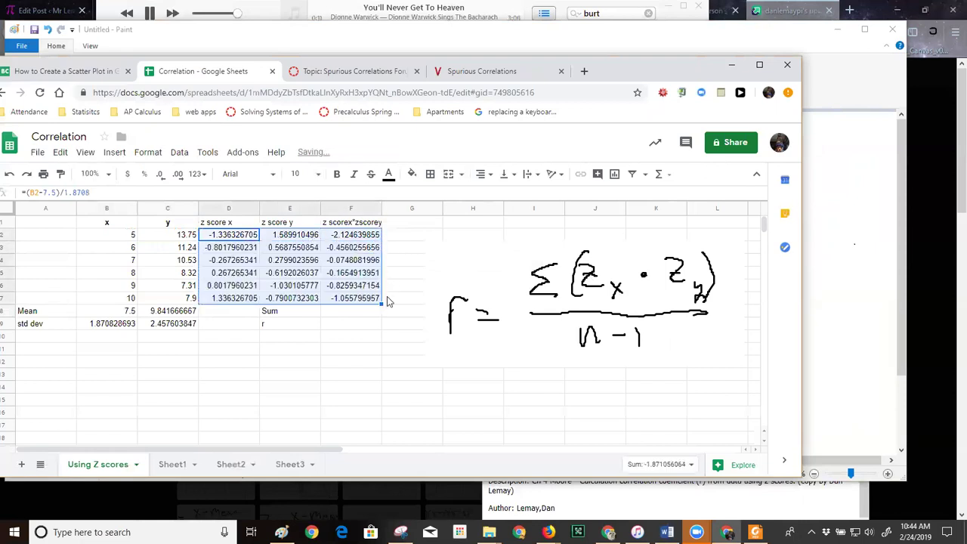
{"action": "left_click", "coordinate": [361, 305]}
{"action": "left_click", "coordinate": [346, 312]}
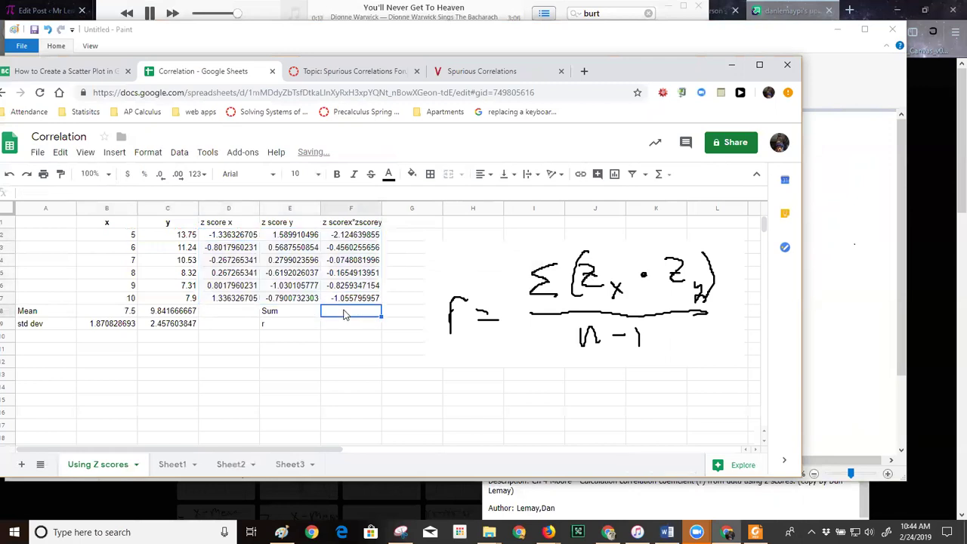
Inspect the filled formulas in D3, E3 and F3 to check which cells they reference
{"action": "left_click", "coordinate": [244, 248]}
{"action": "left_click", "coordinate": [130, 190]}
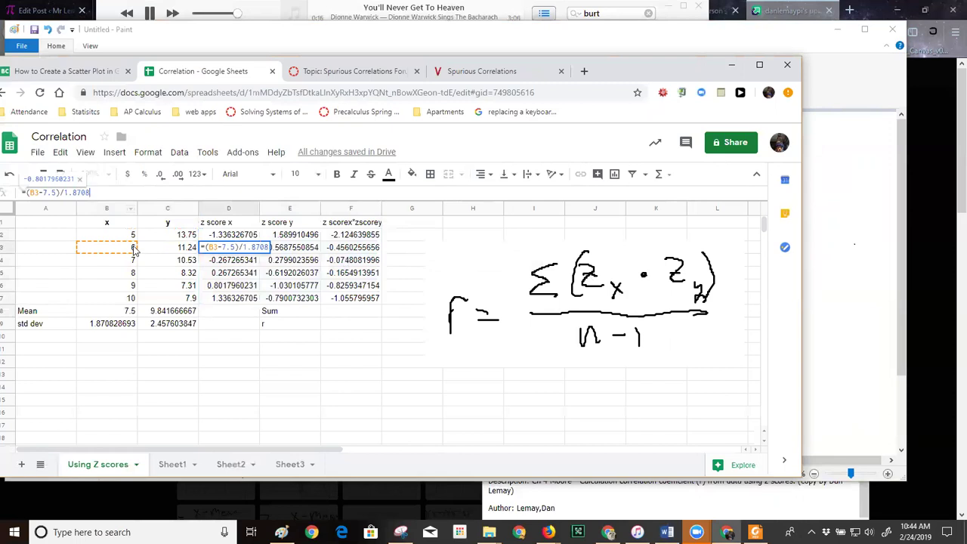
{"action": "key", "text": "Tab"}
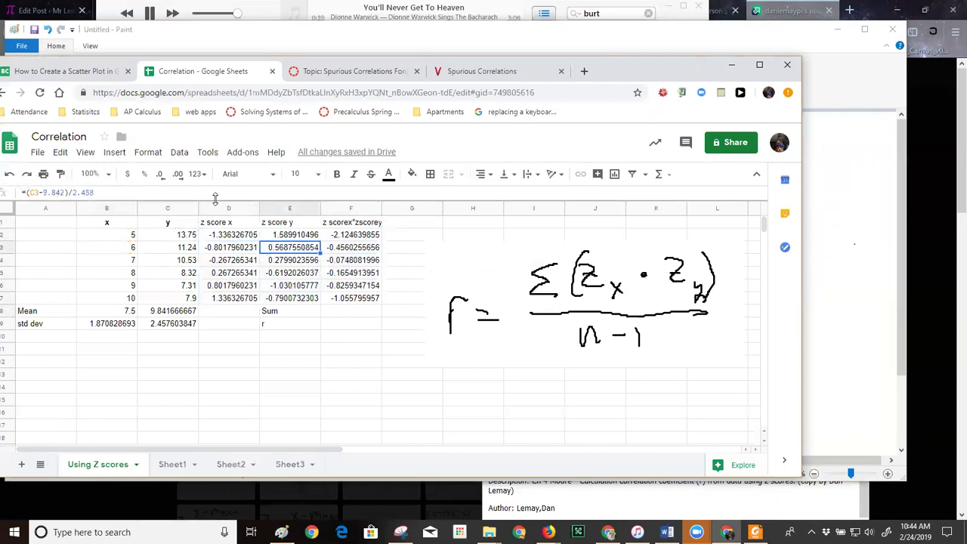
{"action": "left_click", "coordinate": [89, 192]}
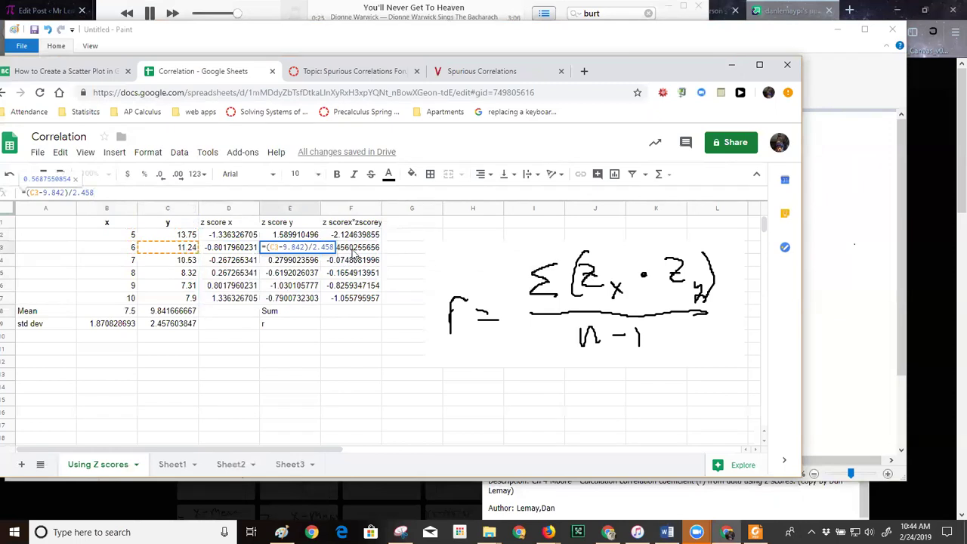
{"action": "left_click", "coordinate": [354, 248]}
{"action": "type", "text": "=D3*E3"}
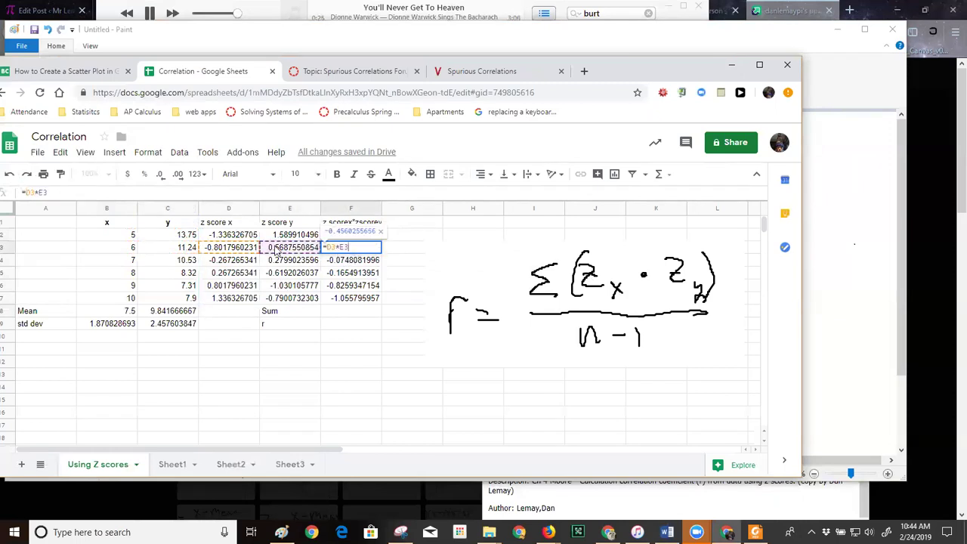
{"action": "left_click", "coordinate": [359, 337]}
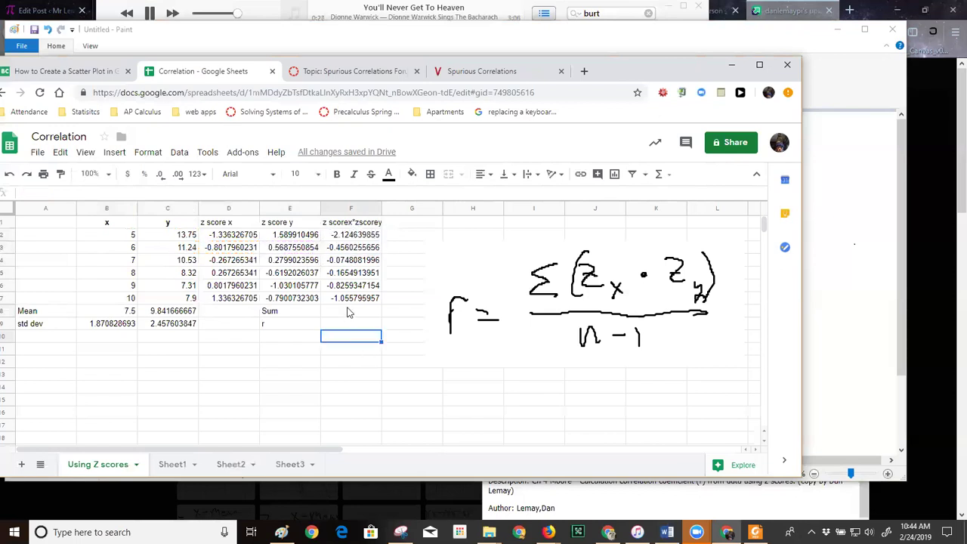
Sum the z score products F2:F7 in F8 with the SUM function
{"action": "left_click", "coordinate": [350, 312]}
{"action": "type", "text": "=sum("}
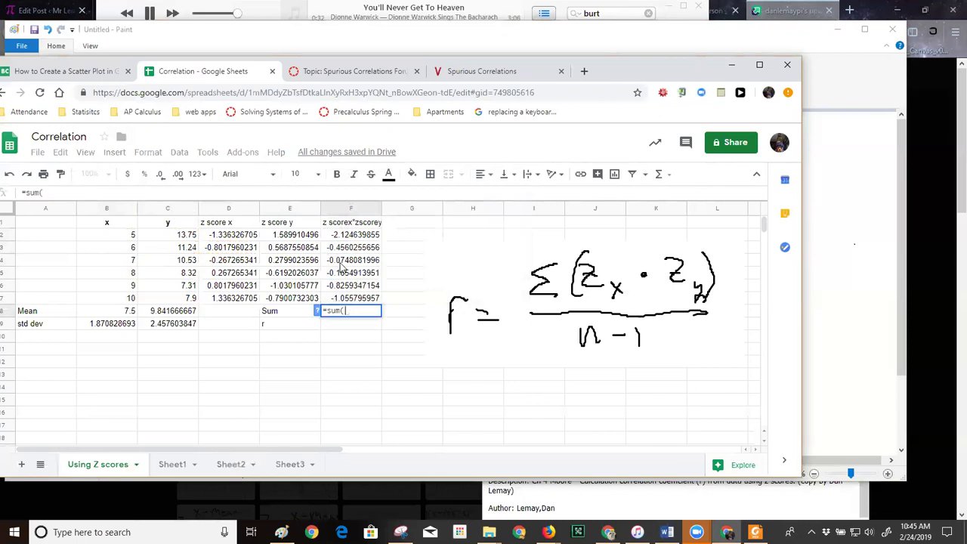
{"action": "left_click_drag", "start_coordinate": [347, 237], "coordinate": [346, 294]}
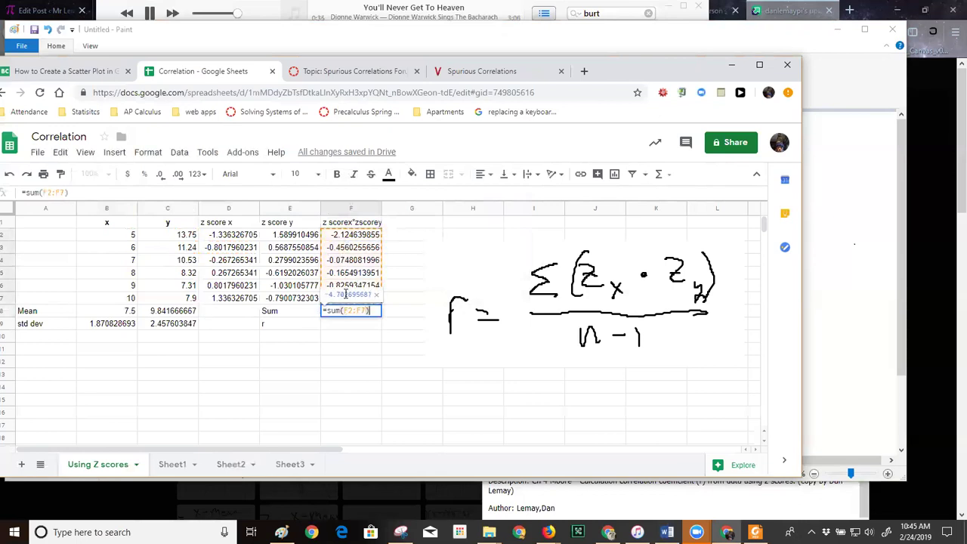
{"action": "key", "text": "Return"}
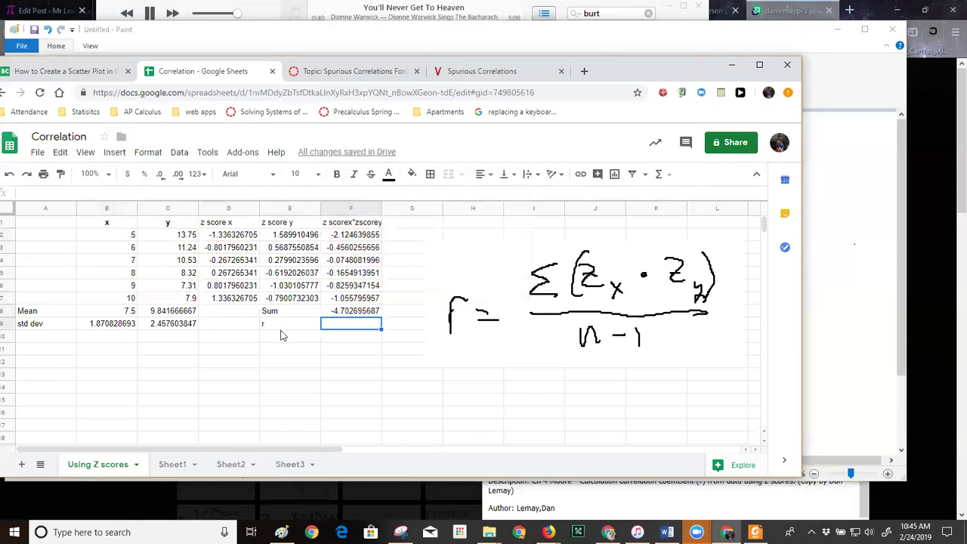
{"action": "type", "text": "="}
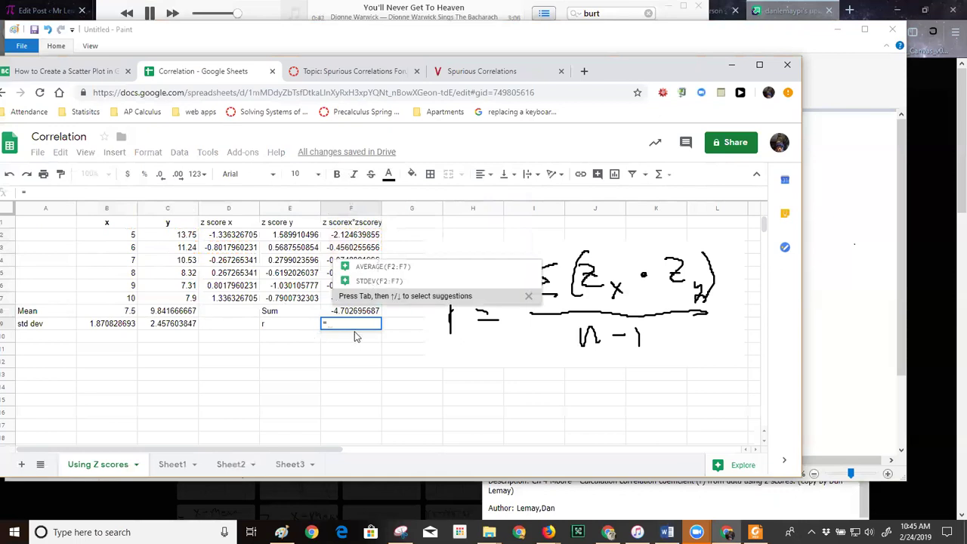
{"action": "left_click", "coordinate": [360, 312]}
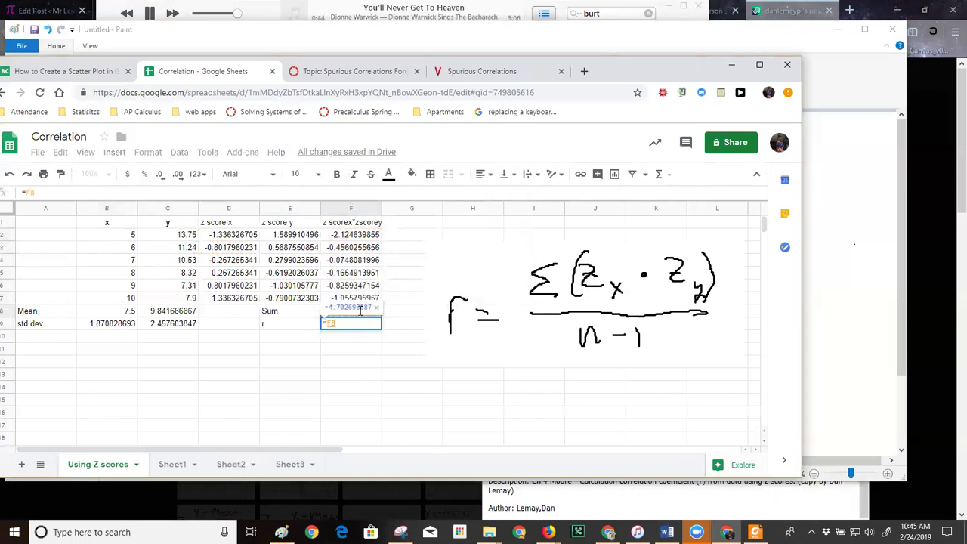
{"action": "key", "text": "Return"}
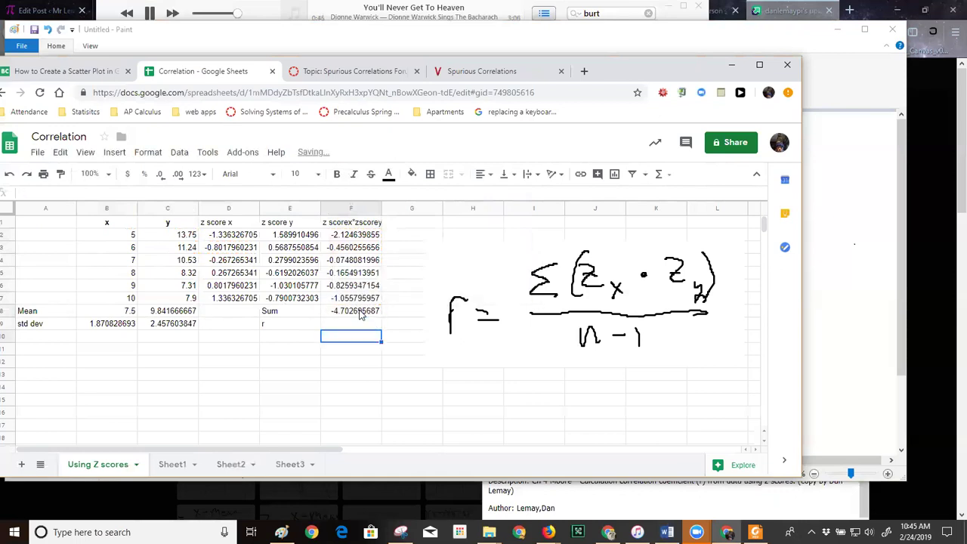
Enter the formula =F8/5 in F9 to calculate r by dividing the sum by n-1
{"action": "left_click", "coordinate": [359, 320]}
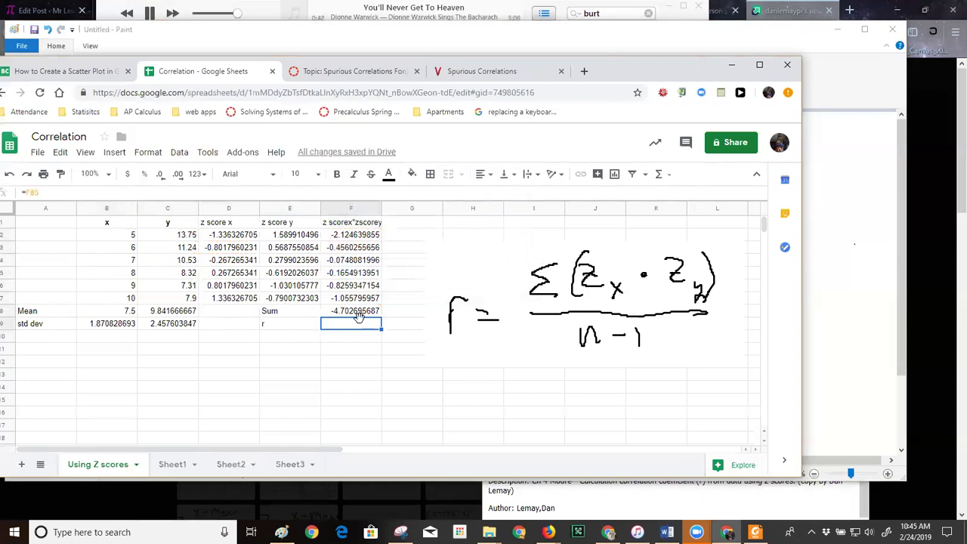
{"action": "type", "text": "="}
{"action": "left_click", "coordinate": [333, 311]}
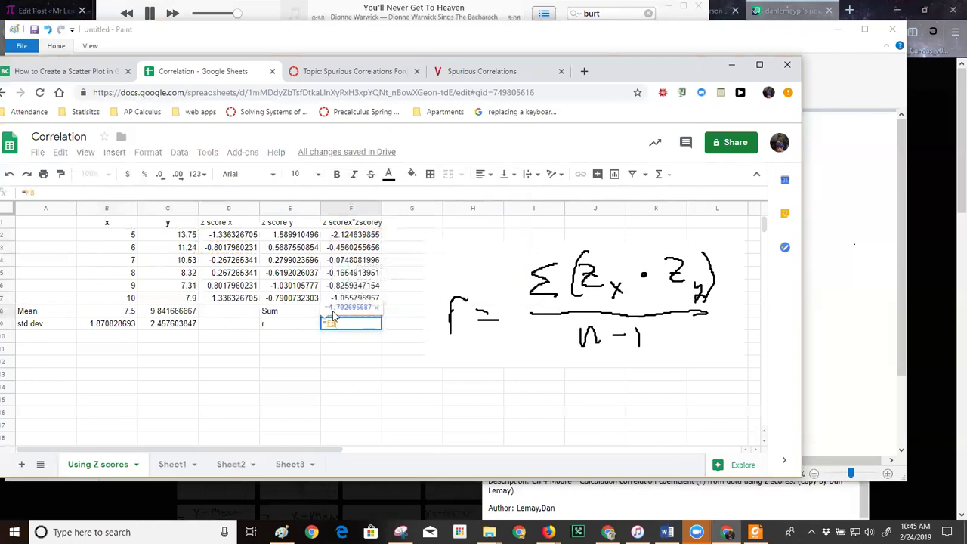
{"action": "type", "text": "/5"}
{"action": "key", "text": "Return"}
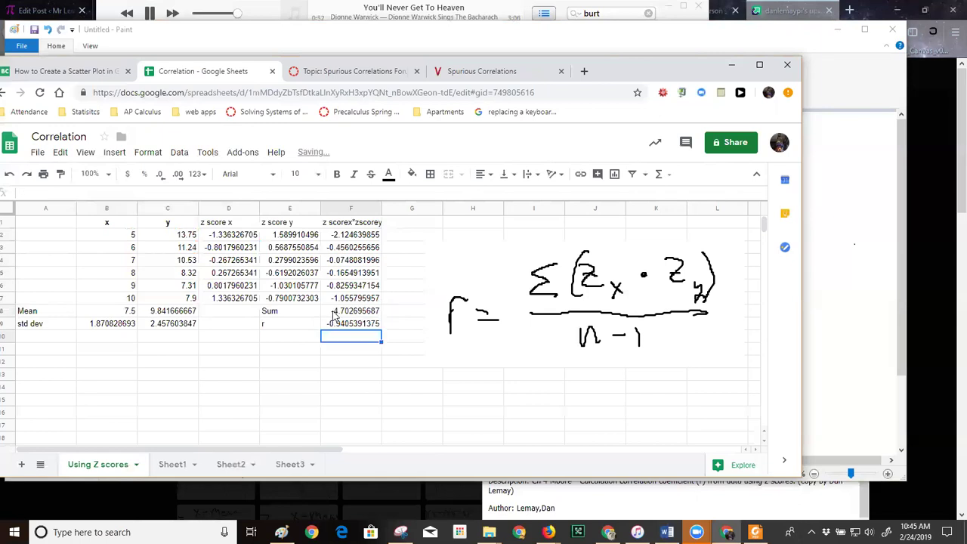
Calculate the correlation directly in E11 using CORREL over C2:C7 and B2:B7
{"action": "left_click", "coordinate": [295, 350]}
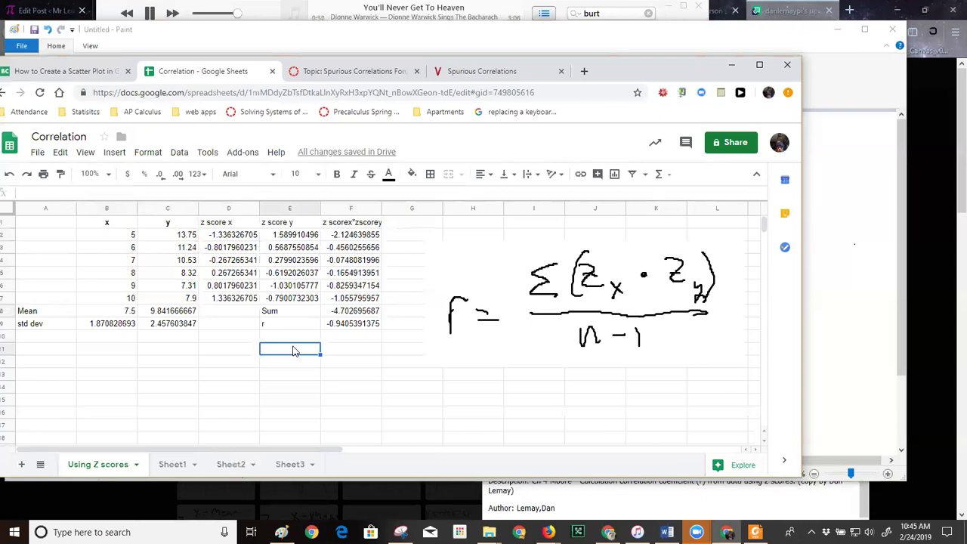
{"action": "type", "text": "="}
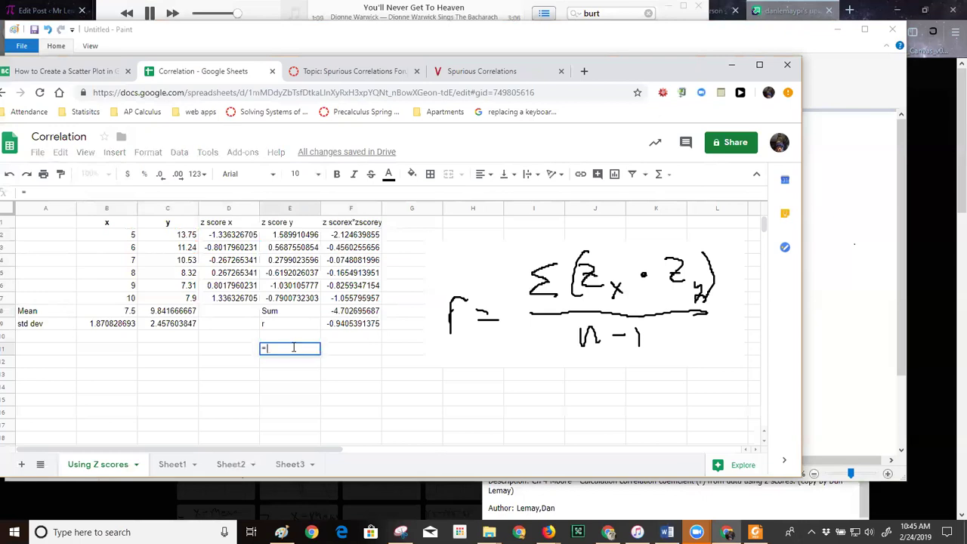
{"action": "type", "text": "co"}
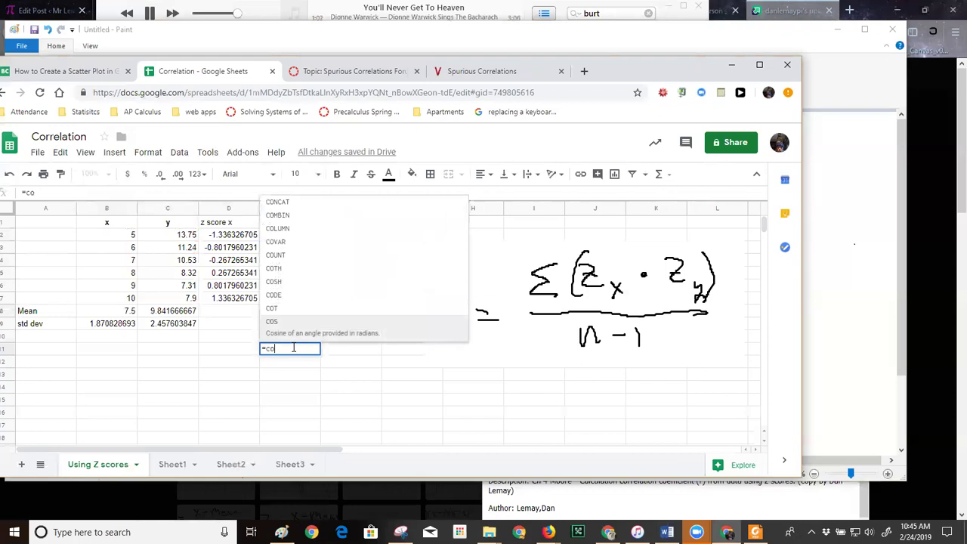
{"action": "type", "text": "rr"}
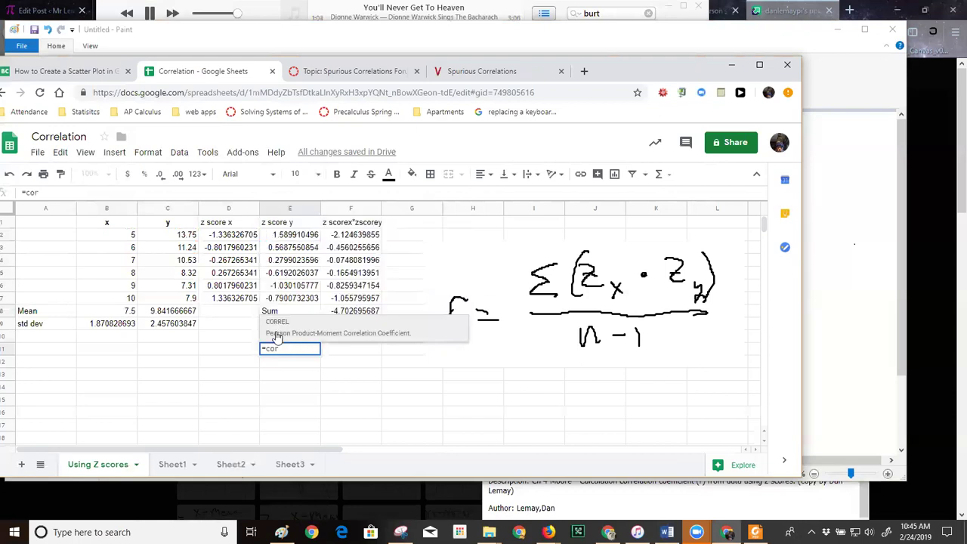
{"action": "key", "text": "Tab"}
{"action": "left_click_drag", "start_coordinate": [170, 237], "coordinate": [174, 306]}
{"action": "type", "text": ","}
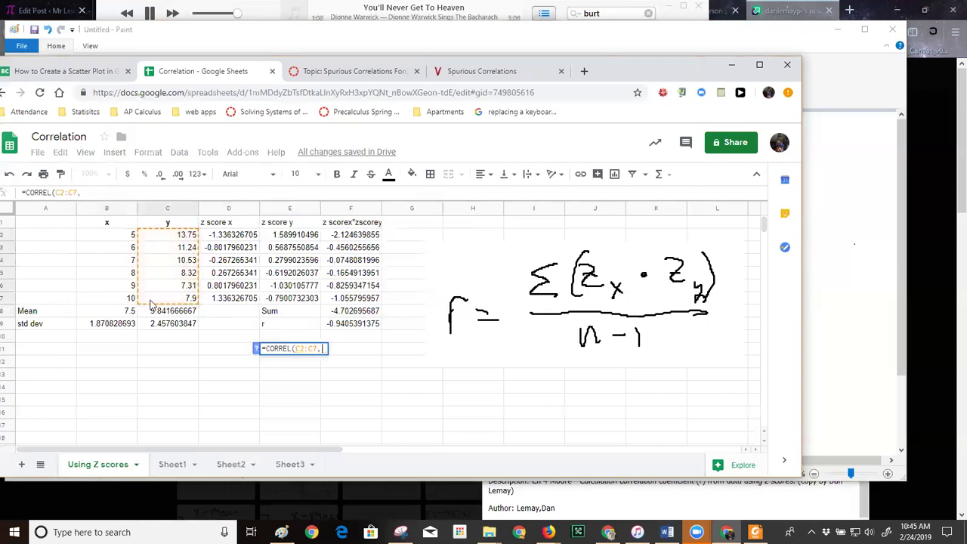
{"action": "left_click_drag", "start_coordinate": [133, 237], "coordinate": [139, 306]}
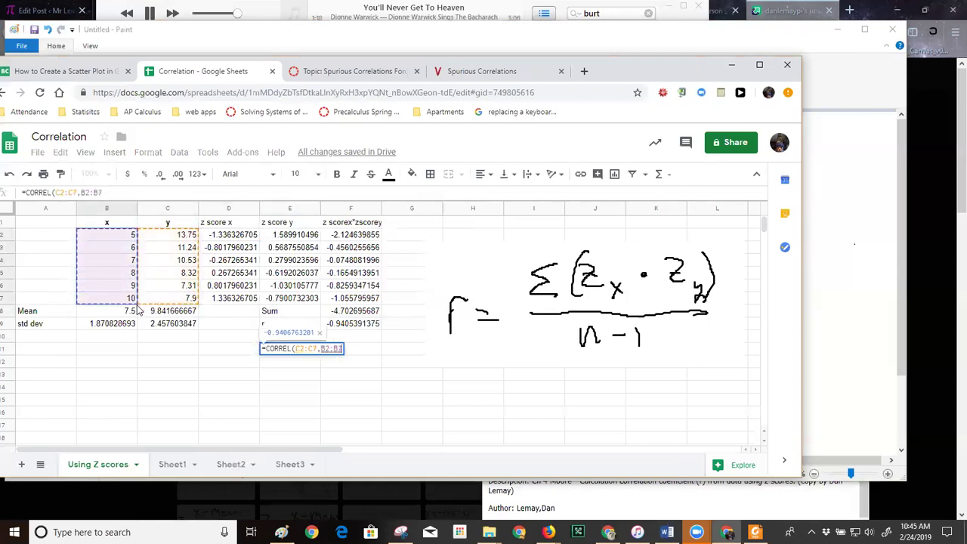
{"action": "key", "text": "Return"}
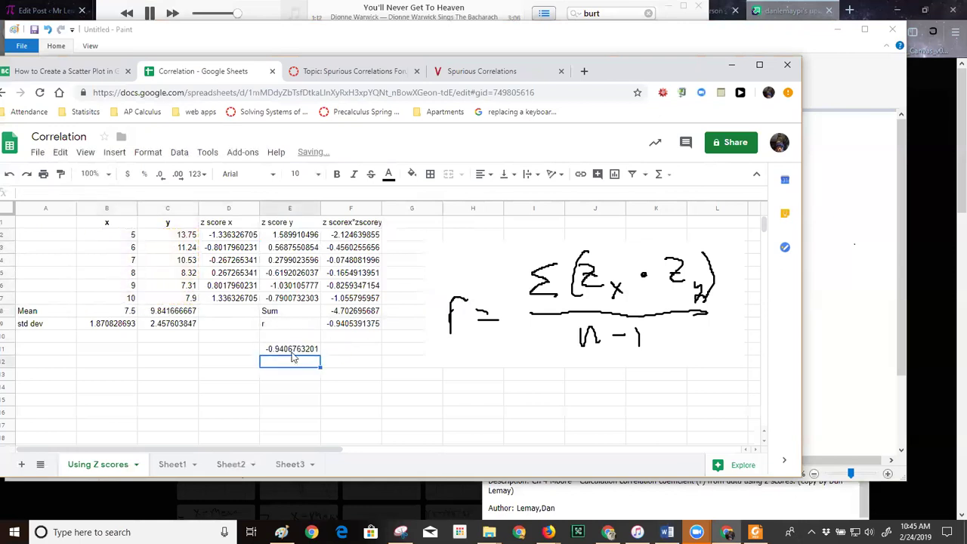
Compare the CORREL value in E11 with r in F9 and with the answer in the MyOpenMath window in Firefox
{"action": "left_click", "coordinate": [293, 350]}
{"action": "left_click", "coordinate": [349, 324]}
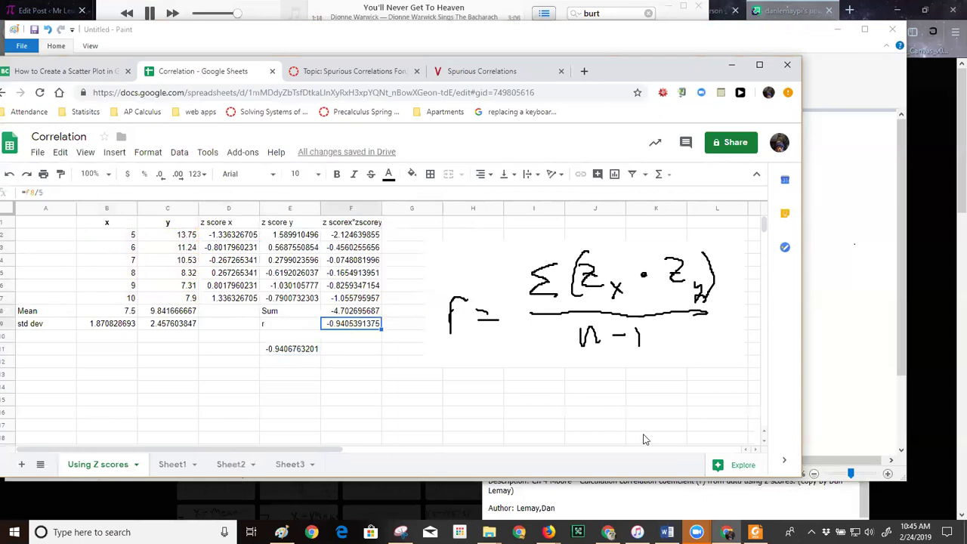
{"action": "left_click", "coordinate": [653, 505]}
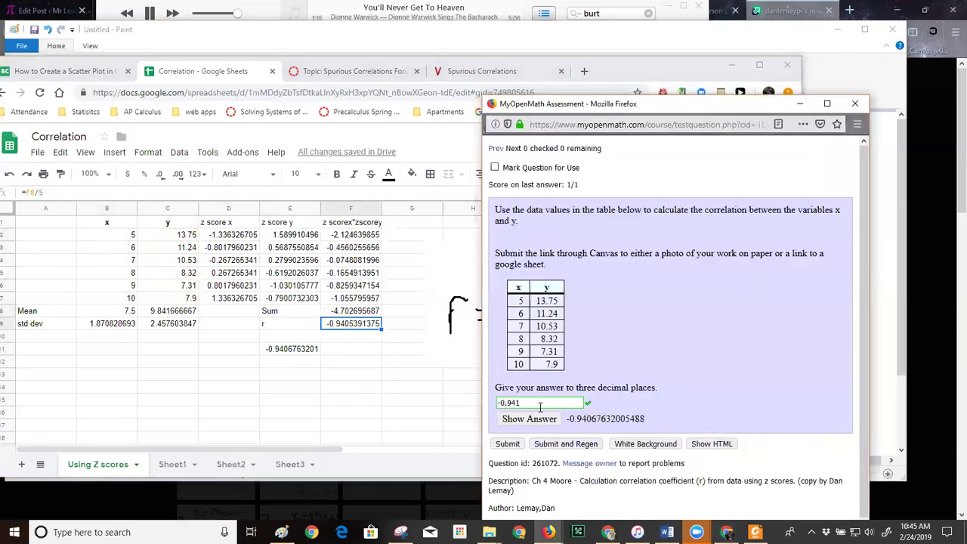